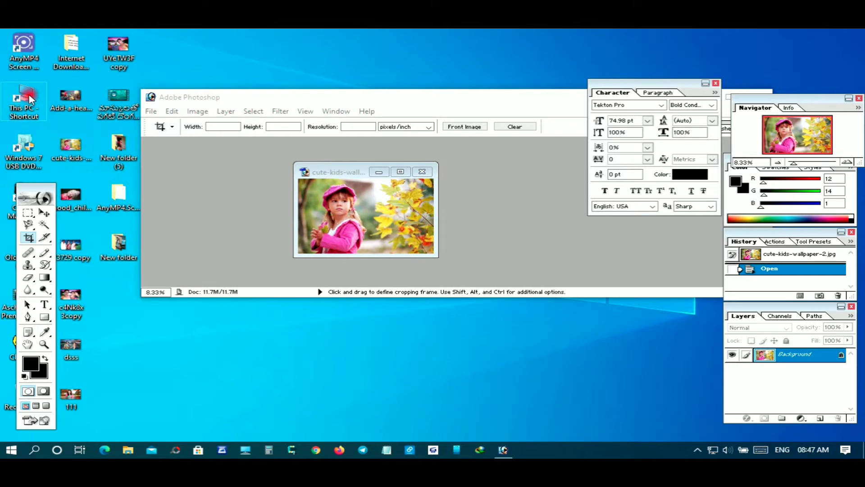
Step: Open This PC from the desktop to browse for a background image
{"action": "double_click", "coordinate": [31, 99]}
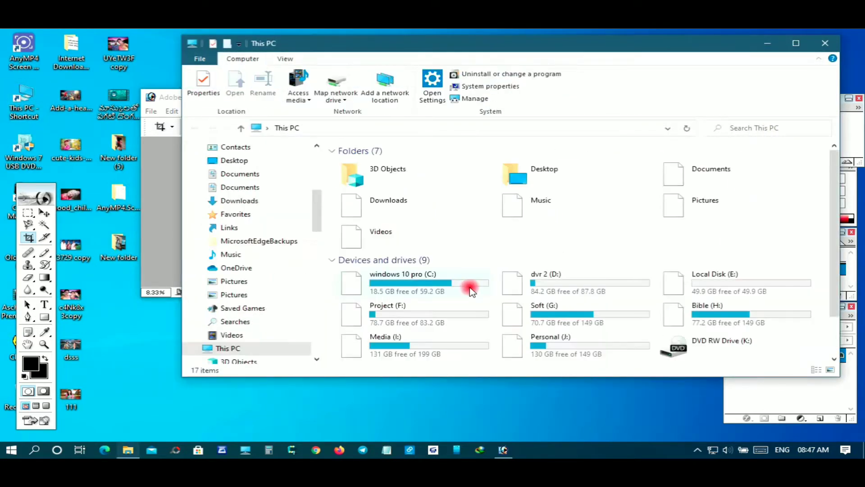
Step: Drag pexels-craig-adderley-1563356 from Media (I:) > images > Background into Photoshop
{"action": "scroll", "coordinate": [471, 290], "scroll_direction": "down", "scroll_amount": 2}
{"action": "double_click", "coordinate": [418, 296]}
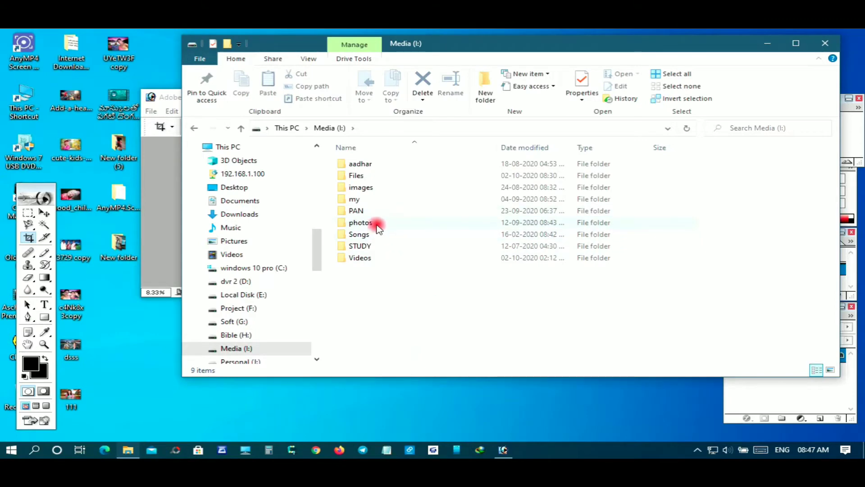
{"action": "double_click", "coordinate": [368, 187]}
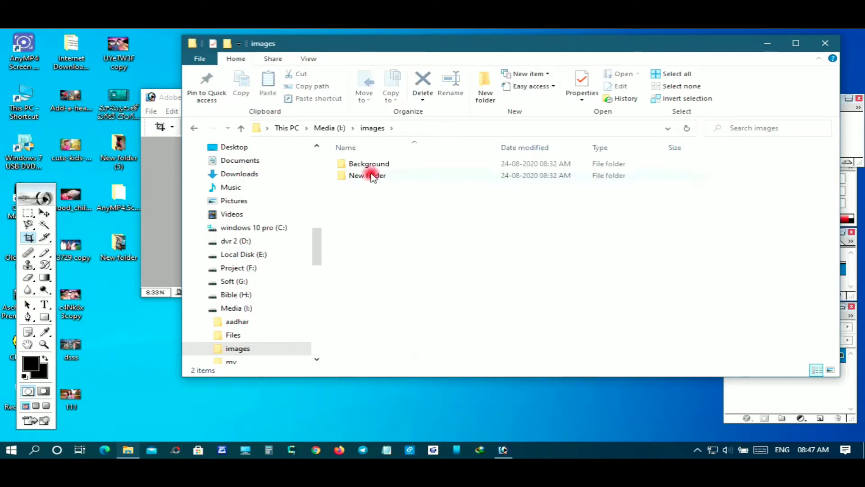
{"action": "double_click", "coordinate": [360, 165]}
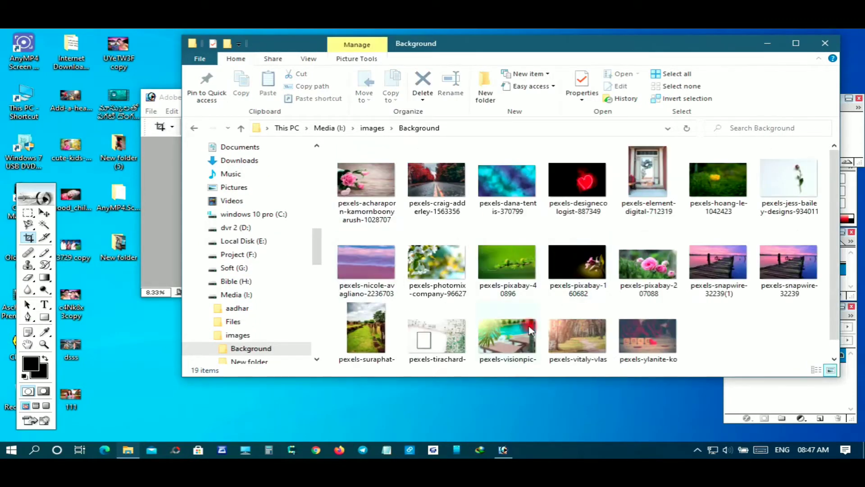
{"action": "left_click_drag", "start_coordinate": [513, 45], "coordinate": [596, 52]}
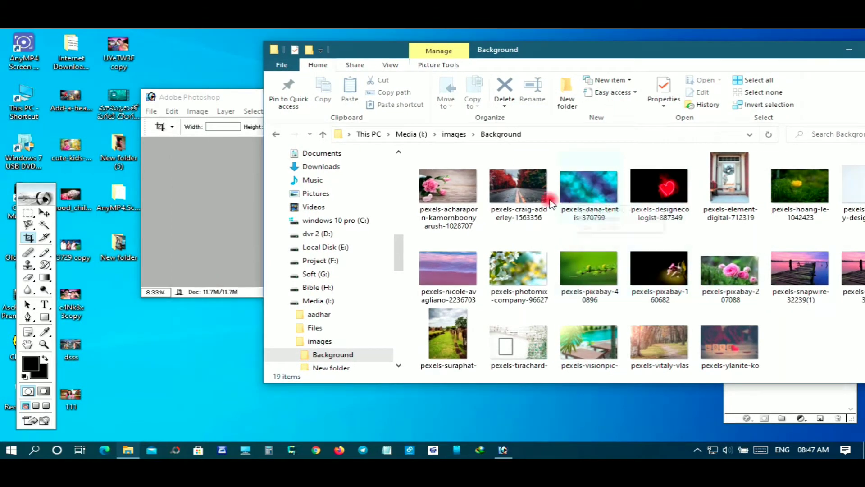
{"action": "left_click_drag", "start_coordinate": [541, 194], "coordinate": [249, 256]}
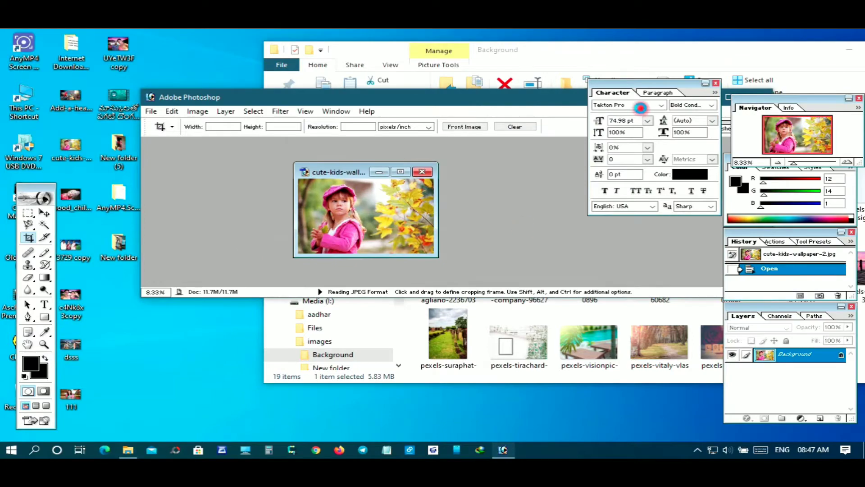
{"action": "left_click_drag", "start_coordinate": [722, 54], "coordinate": [591, 100]}
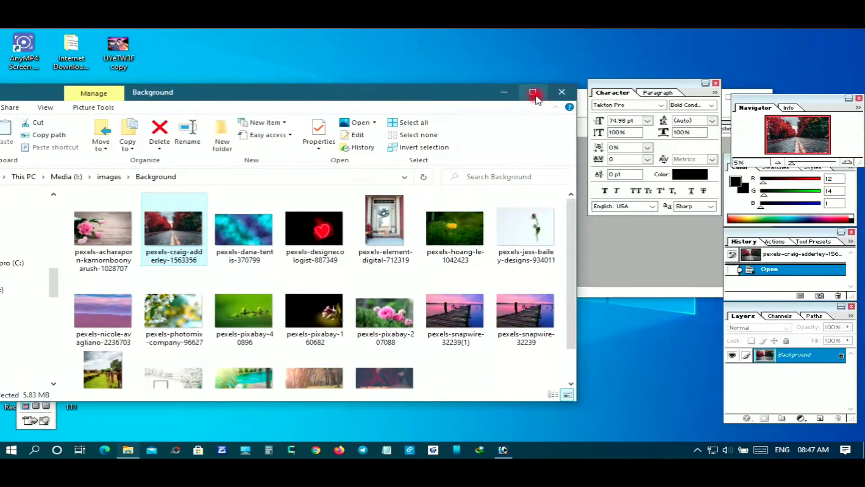
Step: Close File Explorer, maximize Photoshop and arrange the two photo windows
{"action": "left_click", "coordinate": [561, 93]}
{"action": "left_click_drag", "start_coordinate": [513, 95], "coordinate": [471, 52]}
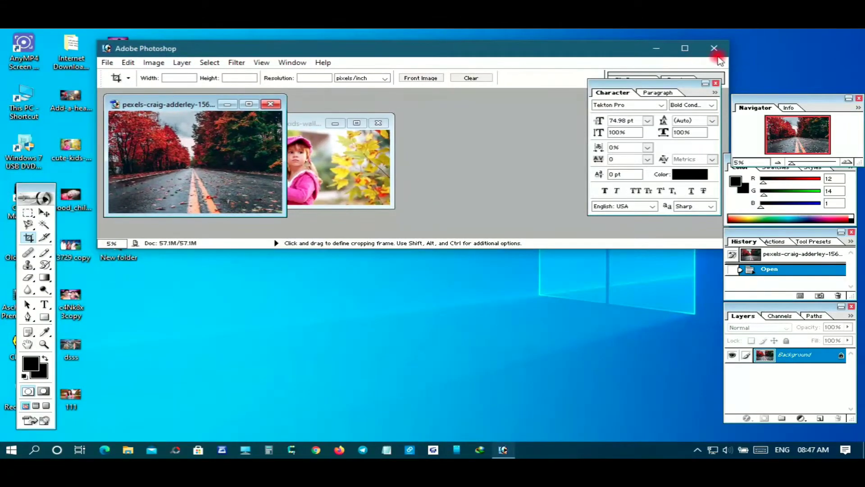
{"action": "left_click", "coordinate": [685, 47]}
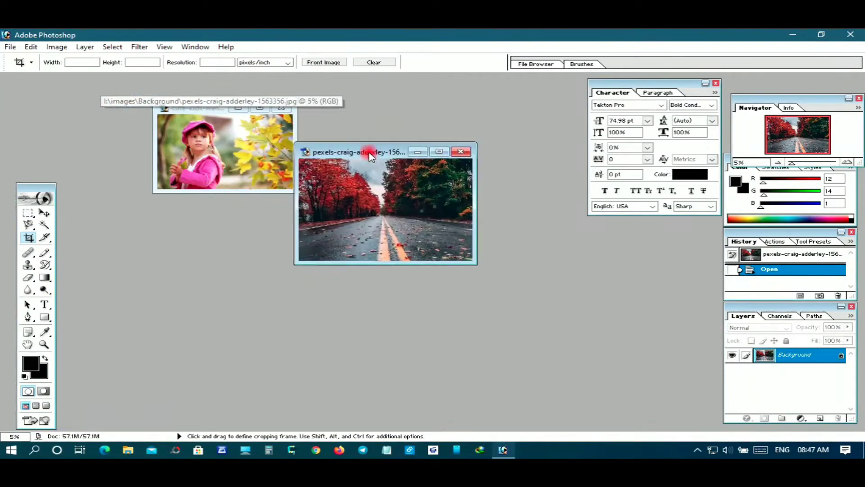
{"action": "left_click_drag", "start_coordinate": [316, 149], "coordinate": [375, 159]}
{"action": "left_click", "coordinate": [263, 108]}
Step: Create a new transparent 1920 x 1080 HDTV 1080i document
{"action": "left_click", "coordinate": [10, 47]}
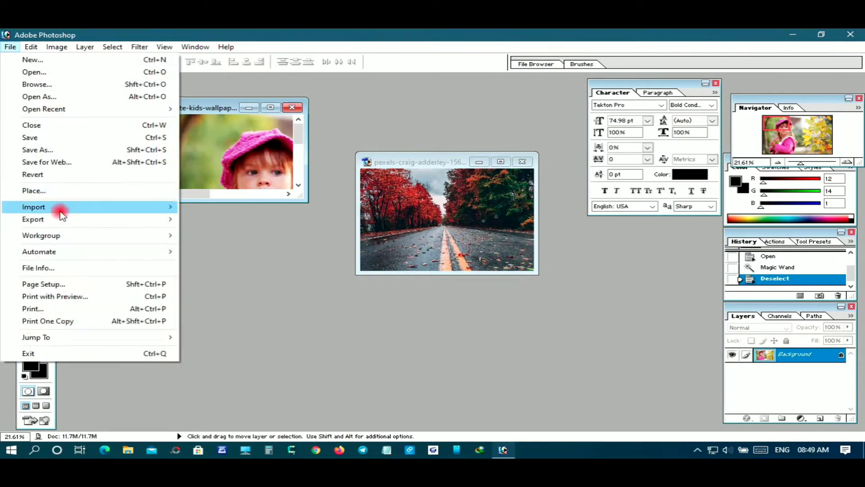
{"action": "left_click", "coordinate": [55, 59]}
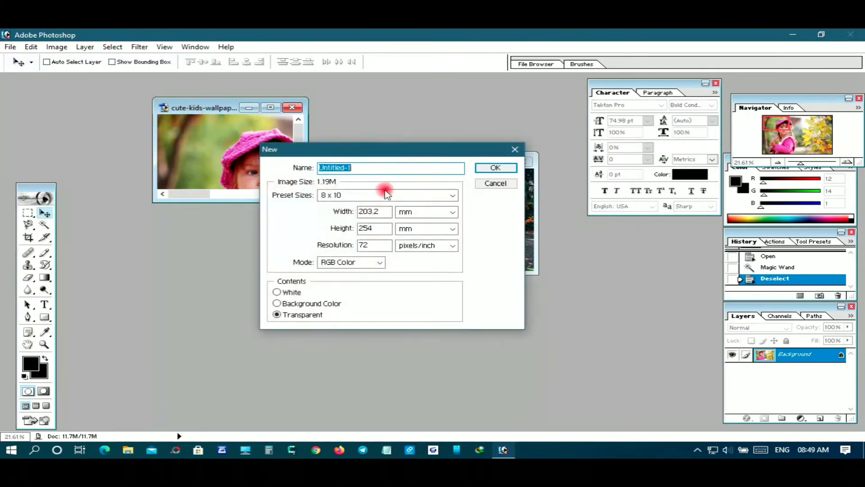
{"action": "left_click", "coordinate": [452, 195]}
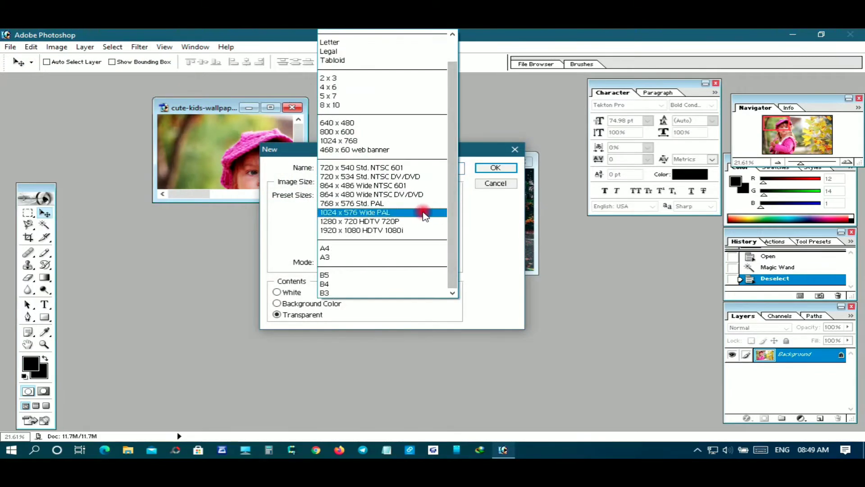
{"action": "left_click", "coordinate": [405, 230]}
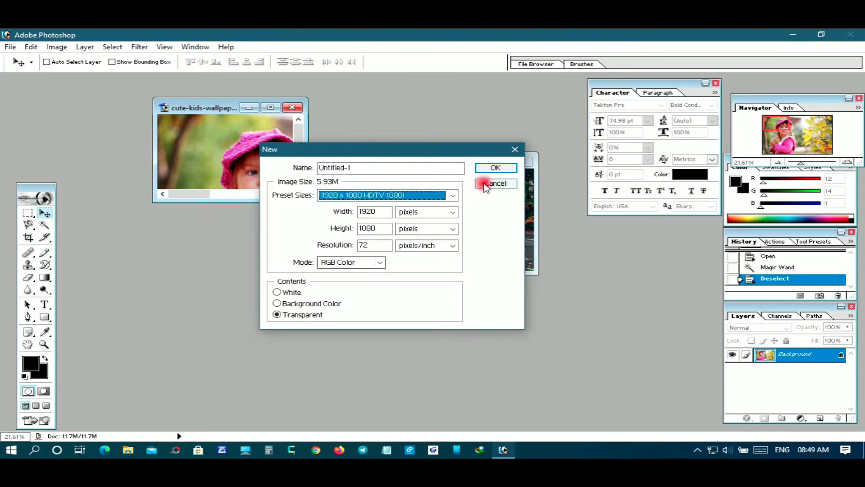
{"action": "left_click", "coordinate": [496, 168]}
{"action": "left_click_drag", "start_coordinate": [328, 111], "coordinate": [322, 208]}
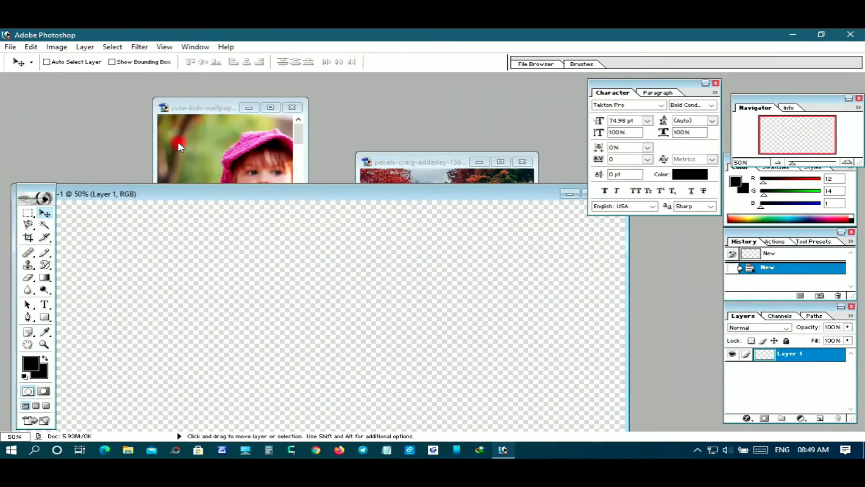
Step: Drag the girl photo into Untitled-1 and Free Transform it down to 53.9%
{"action": "left_click_drag", "start_coordinate": [226, 154], "coordinate": [195, 268]}
{"action": "left_click_drag", "start_coordinate": [512, 196], "coordinate": [410, 188]}
{"action": "left_click", "coordinate": [495, 171]}
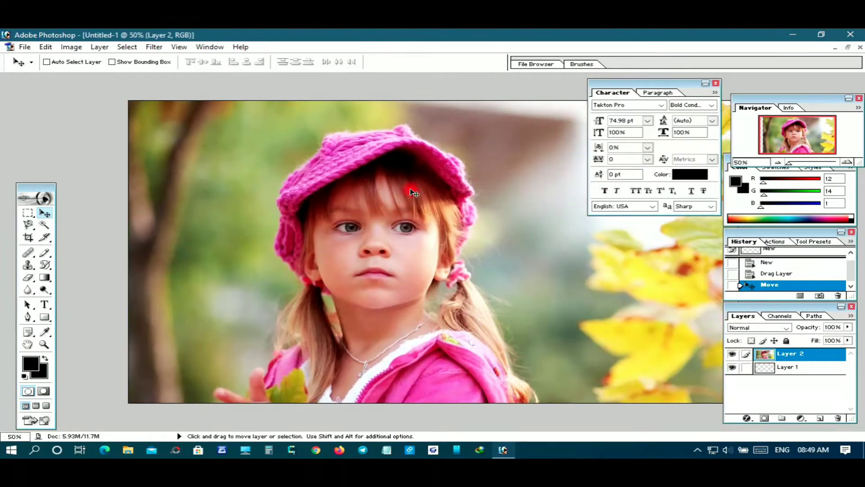
{"action": "key", "text": "ctrl+t"}
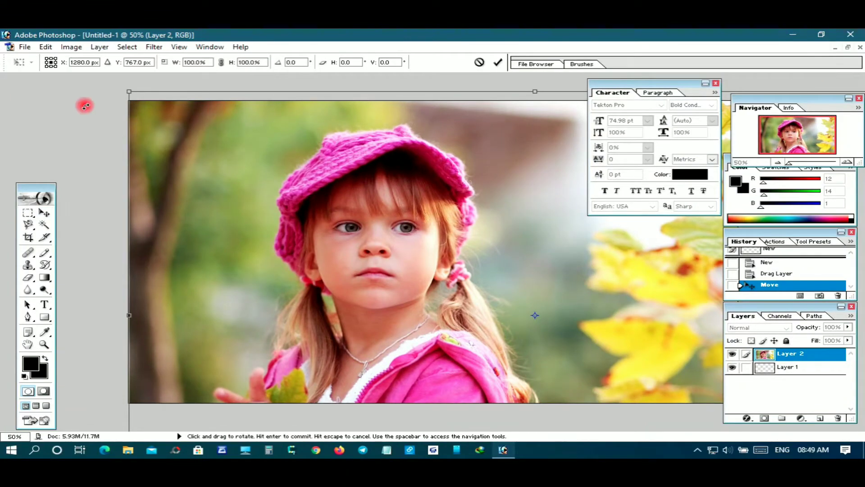
{"action": "left_click_drag", "start_coordinate": [127, 92], "coordinate": [231, 168]}
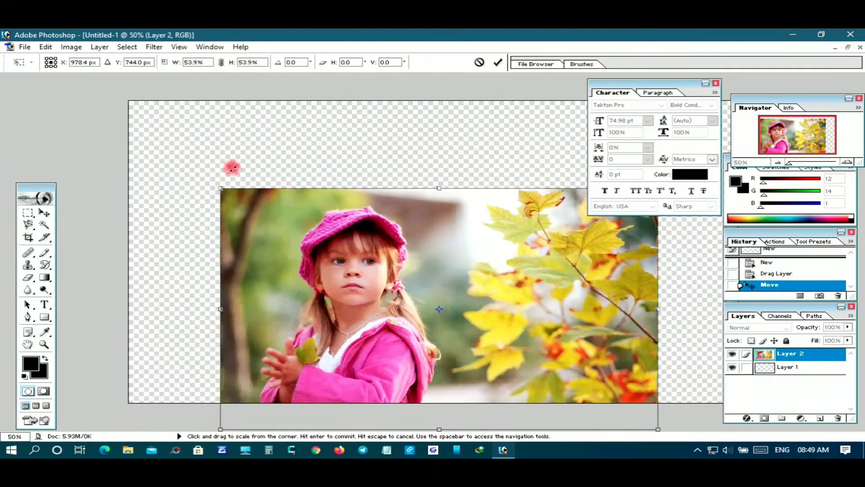
{"action": "left_click_drag", "start_coordinate": [339, 250], "coordinate": [294, 191]}
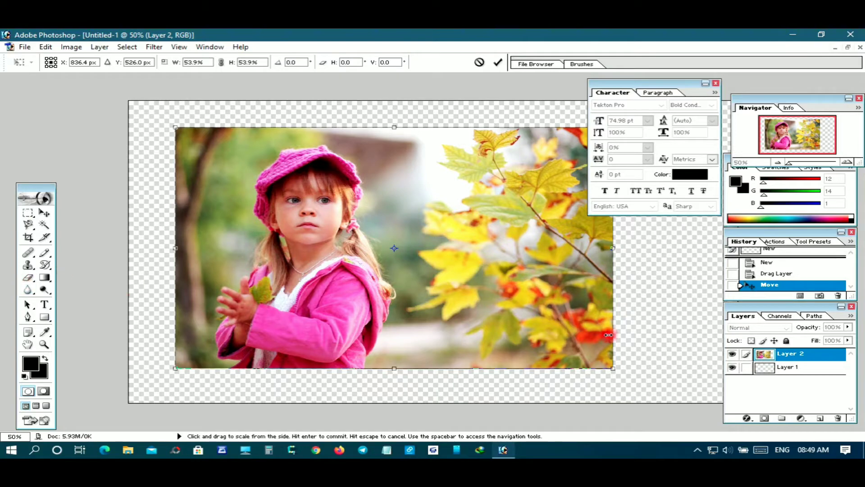
{"action": "left_click", "coordinate": [44, 212]}
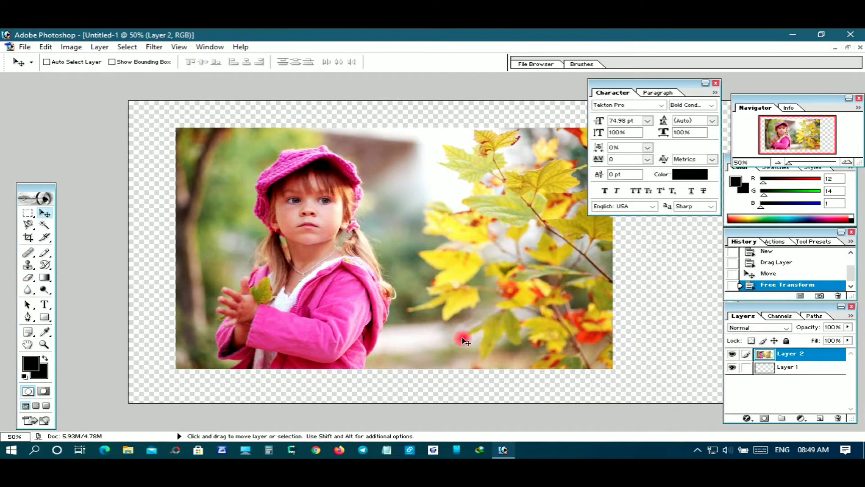
{"action": "left_click", "coordinate": [28, 277]}
Step: Use the Background Eraser to clear small green spots left of the girl
{"action": "left_click", "coordinate": [81, 288]}
{"action": "left_click", "coordinate": [239, 240]}
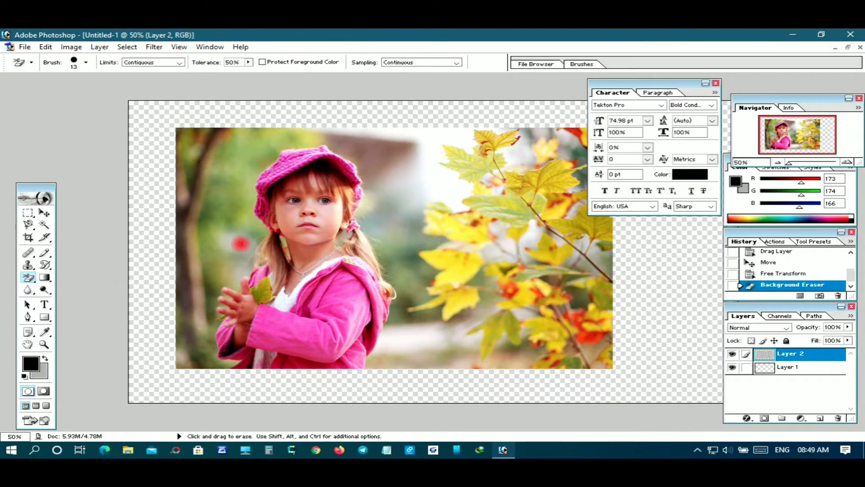
{"action": "left_click", "coordinate": [238, 240]}
{"action": "left_click", "coordinate": [214, 228]}
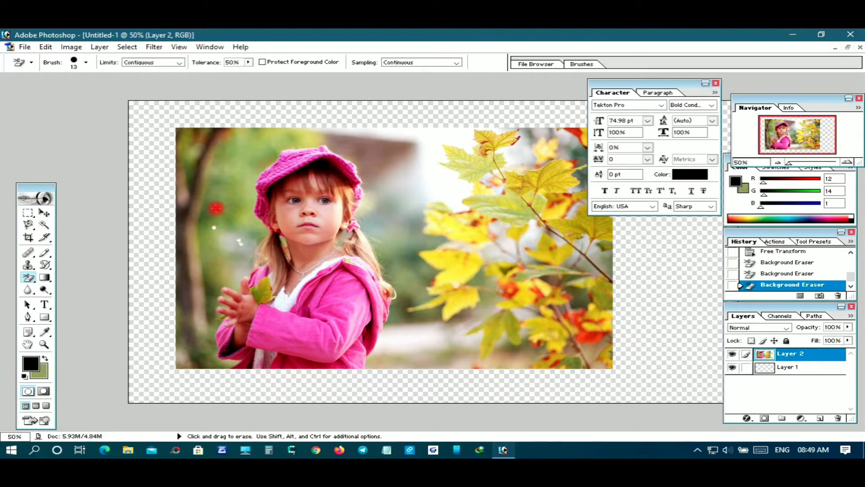
{"action": "left_click", "coordinate": [217, 207]}
{"action": "left_click", "coordinate": [233, 183]}
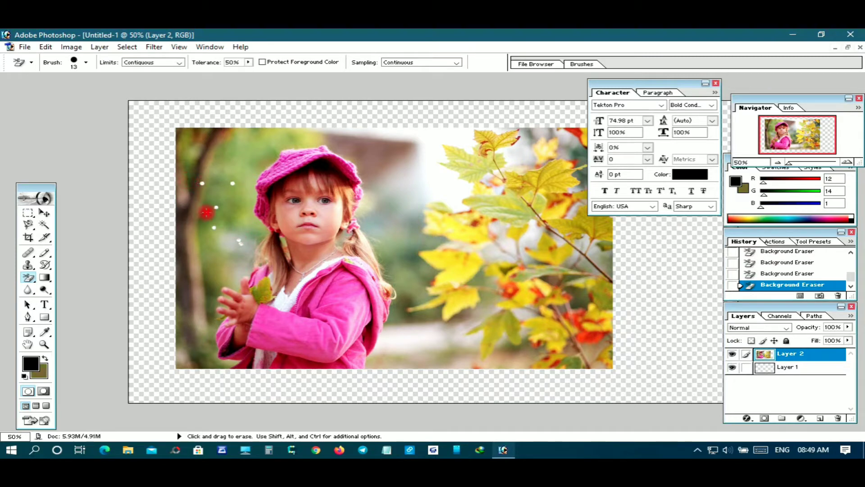
Step: Enlarge the brush to 77 px and erase the green background beside her hair
{"action": "right_click", "coordinate": [207, 213]}
{"action": "left_click_drag", "start_coordinate": [226, 233], "coordinate": [268, 237]}
{"action": "left_click", "coordinate": [210, 193]}
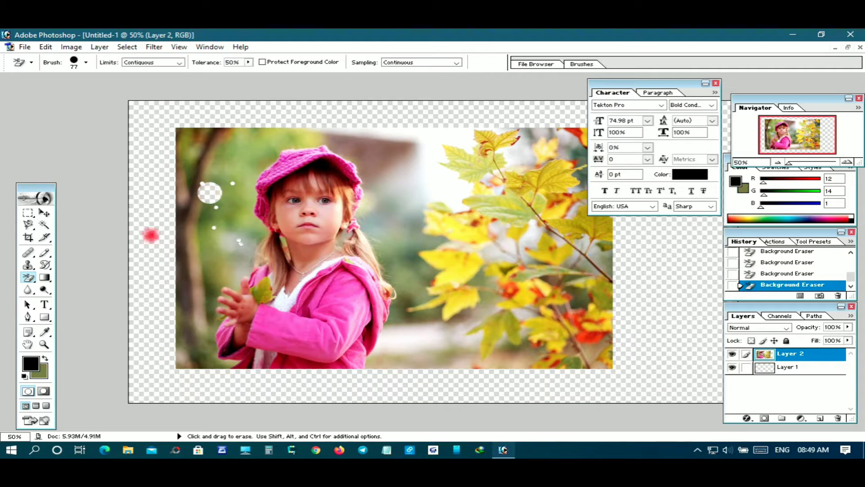
{"action": "mouse_move", "coordinate": [225, 200]}
{"action": "left_mouse_down"}
{"action": "mouse_move", "coordinate": [209, 216]}
{"action": "mouse_move", "coordinate": [205, 144]}
{"action": "mouse_move", "coordinate": [177, 132]}
{"action": "mouse_move", "coordinate": [570, 145]}
{"action": "left_mouse_up"}
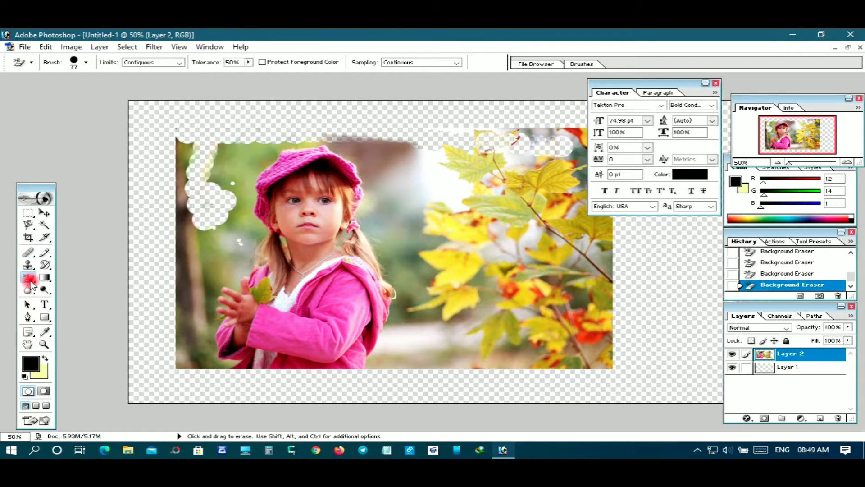
{"action": "left_click", "coordinate": [30, 283]}
Step: With the Magic Eraser, clear the left edge, tree trunk and patches around the hat
{"action": "left_click", "coordinate": [64, 296]}
{"action": "left_click", "coordinate": [179, 252]}
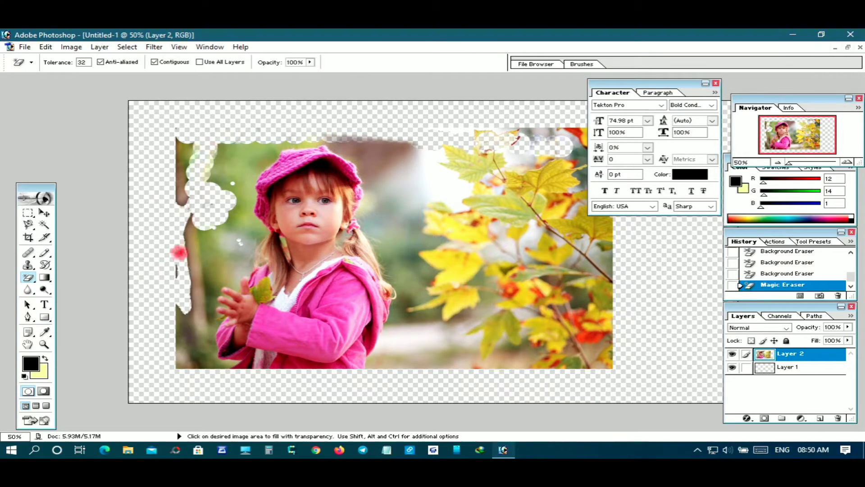
{"action": "left_click", "coordinate": [195, 251]}
{"action": "left_click", "coordinate": [210, 247]}
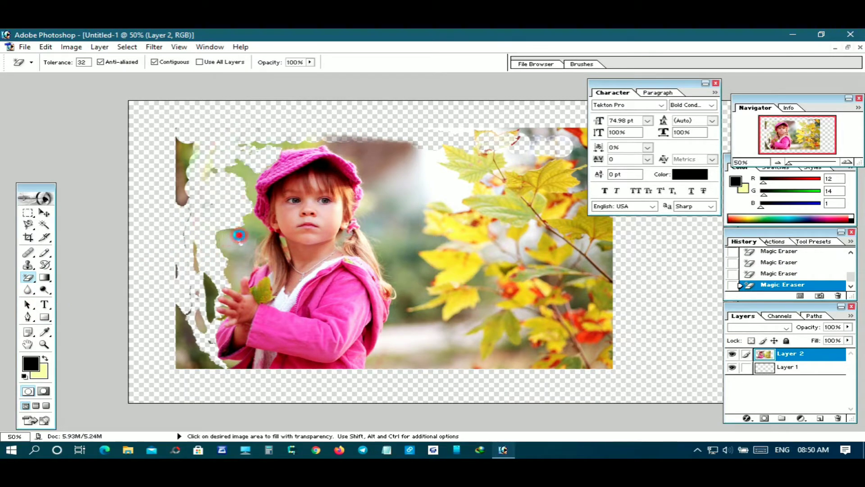
{"action": "left_click", "coordinate": [404, 207]}
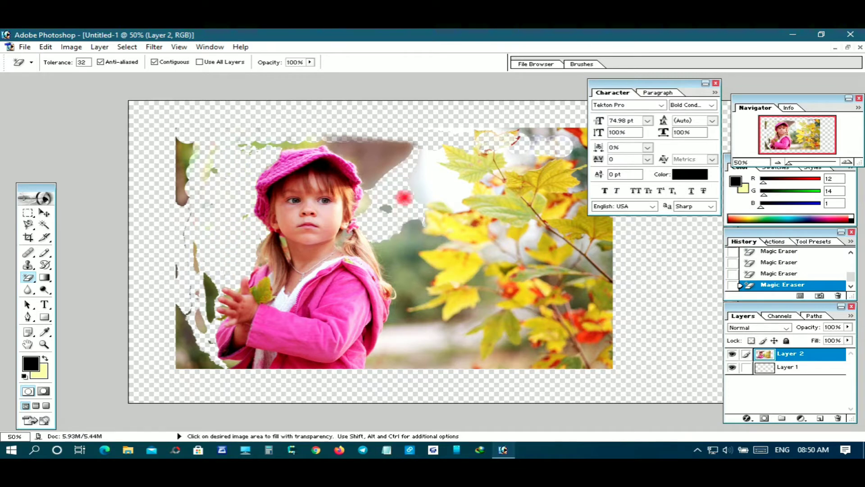
{"action": "left_click", "coordinate": [386, 165]}
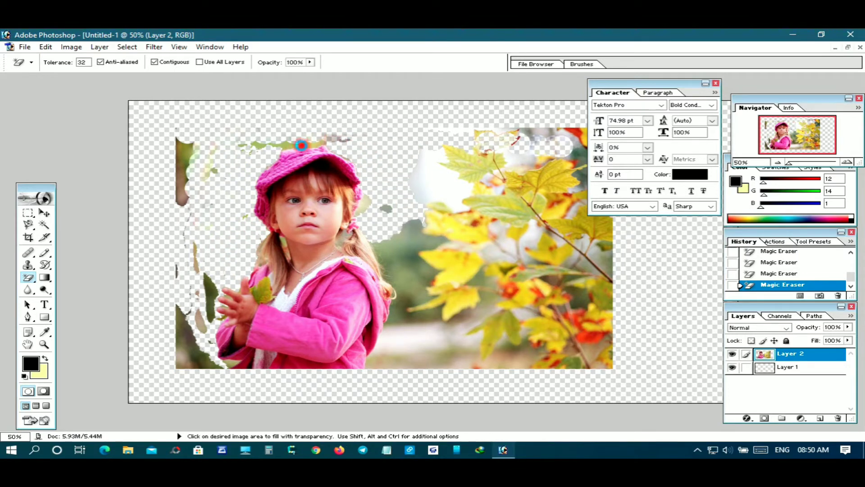
{"action": "left_click", "coordinate": [182, 183]}
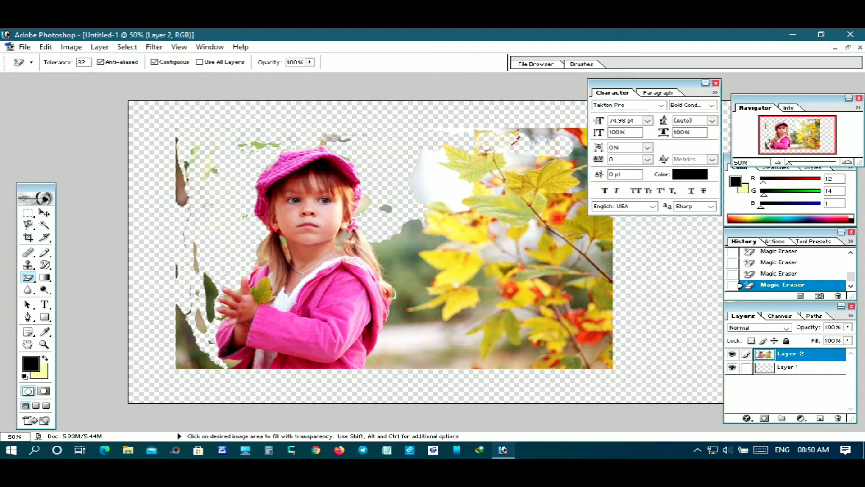
Step: Erase the background and leaf patches around her shoulder and along the bottom edge
{"action": "left_click", "coordinate": [558, 219]}
{"action": "left_click", "coordinate": [524, 253]}
{"action": "left_click", "coordinate": [502, 273]}
{"action": "left_click", "coordinate": [452, 272]}
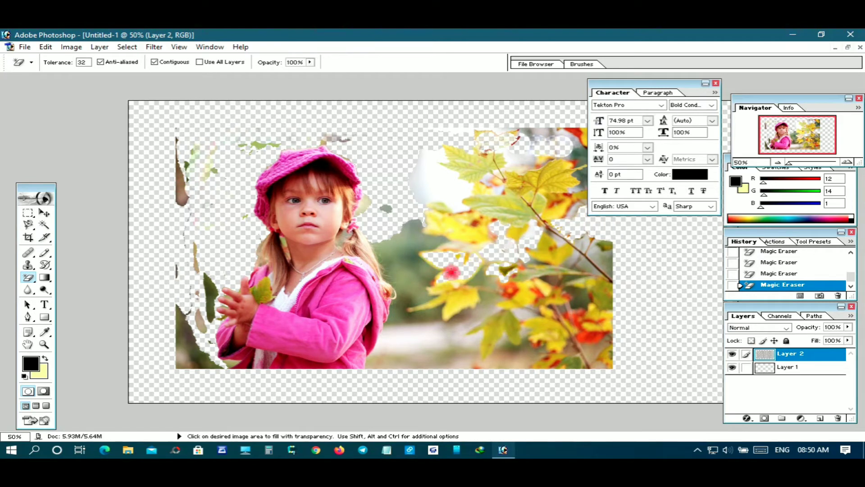
{"action": "left_click", "coordinate": [393, 250]}
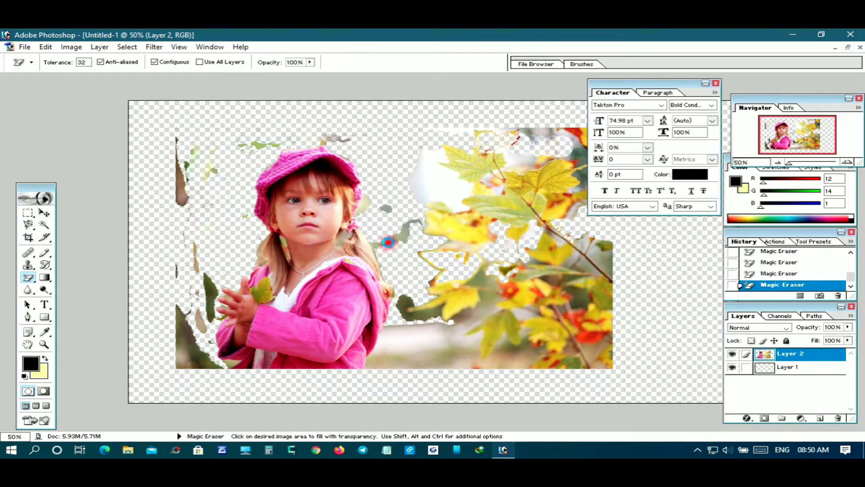
{"action": "left_click", "coordinate": [404, 311]}
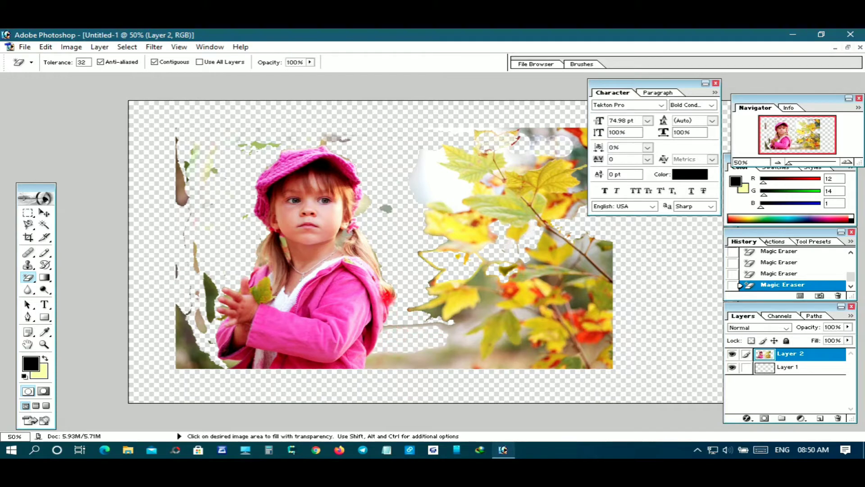
{"action": "left_click", "coordinate": [451, 337]}
{"action": "left_click", "coordinate": [387, 366]}
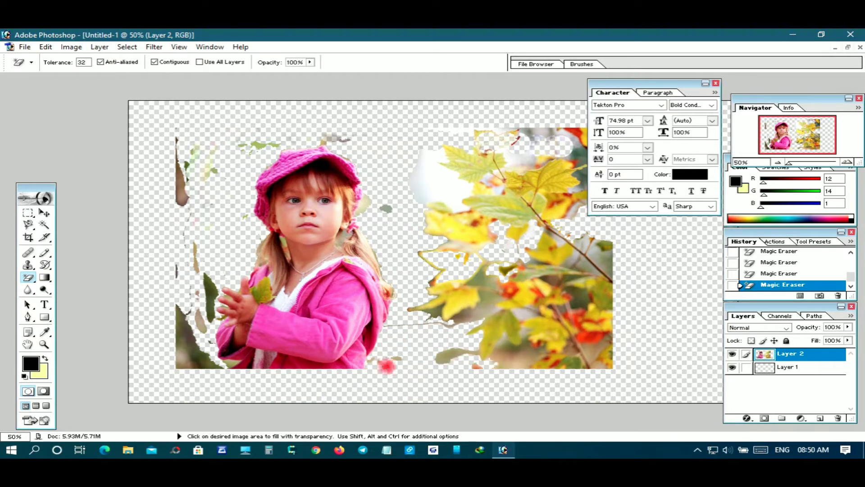
{"action": "left_click", "coordinate": [588, 349]}
Step: Erase the lower-left patches and gap by her neck, restoring the red hair bow
{"action": "left_click", "coordinate": [534, 355]}
{"action": "left_click", "coordinate": [191, 365]}
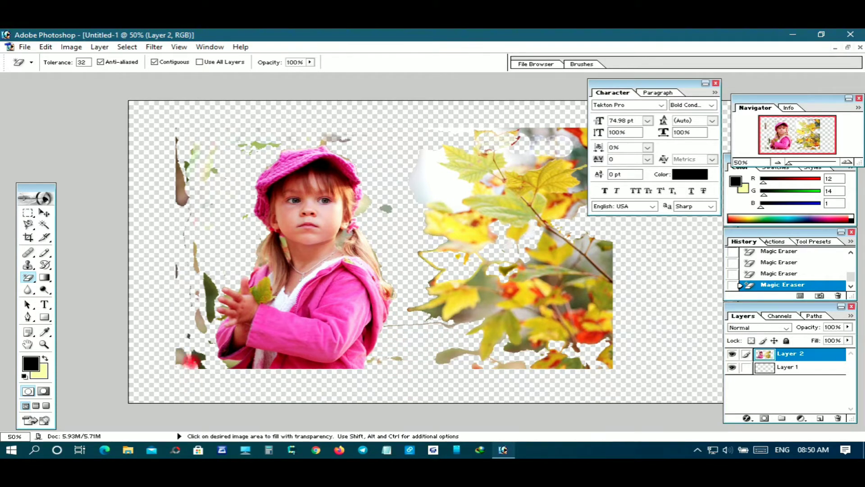
{"action": "left_click", "coordinate": [184, 316]}
{"action": "left_click", "coordinate": [203, 295]}
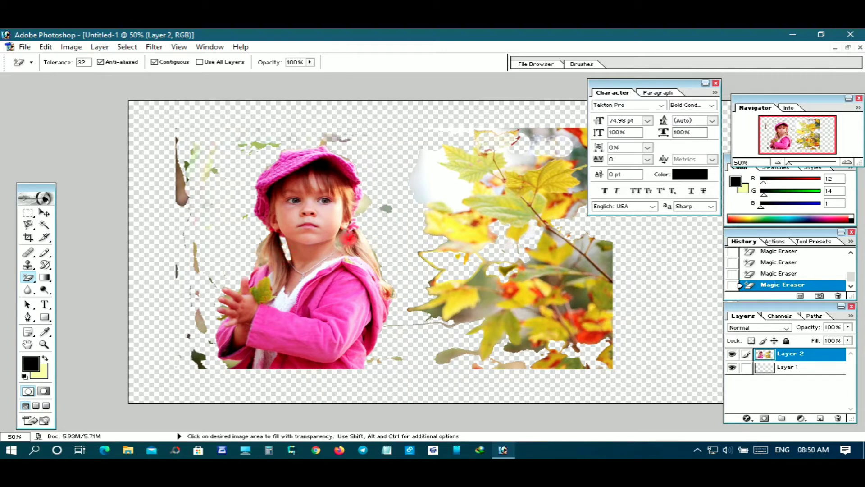
{"action": "left_click", "coordinate": [349, 238]}
{"action": "left_click", "coordinate": [322, 257]}
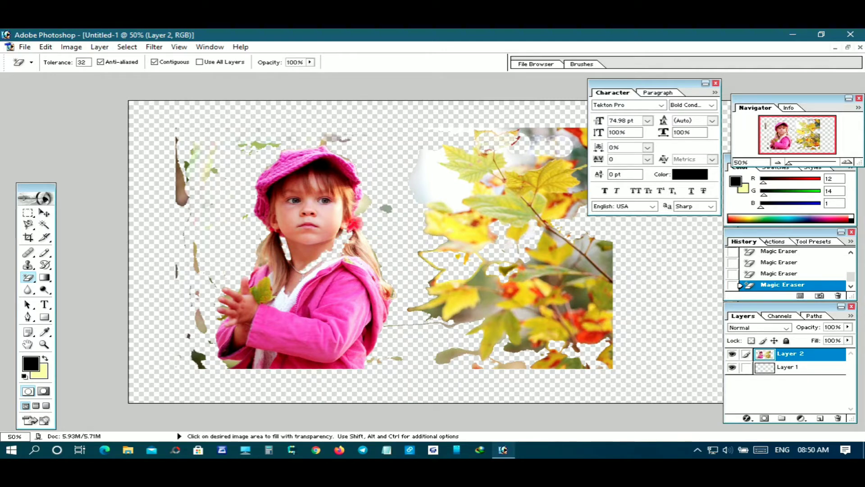
{"action": "key", "text": "ctrl+alt+z"}
{"action": "key", "text": "ctrl+alt+z"}
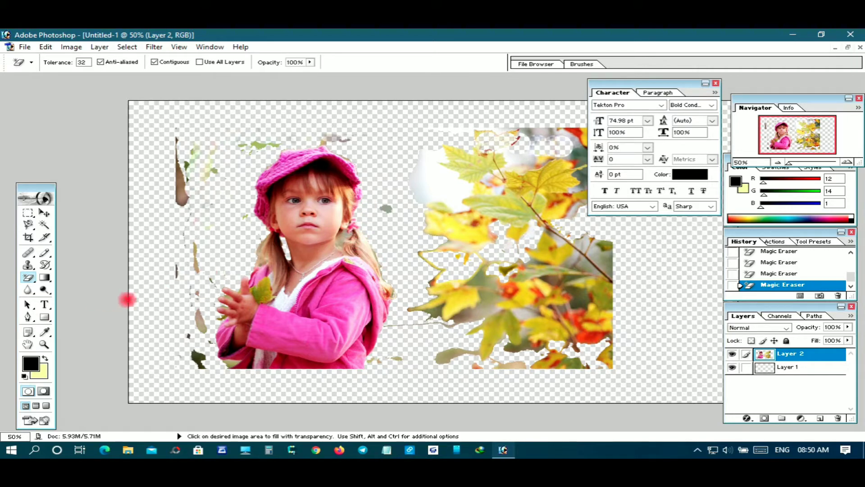
Step: Switch to the standard Eraser and, at 34 px, rub out the brown fragments on the left edge
{"action": "left_click", "coordinate": [33, 278]}
{"action": "left_click", "coordinate": [56, 277]}
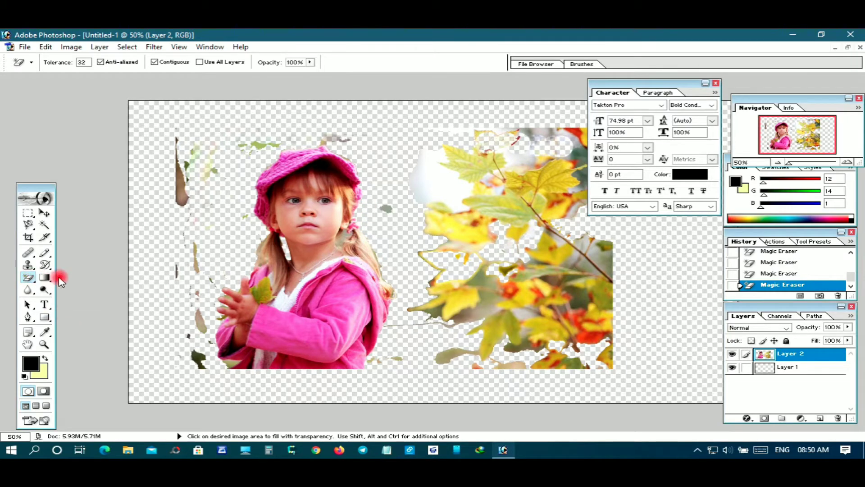
{"action": "right_click", "coordinate": [420, 224]}
{"action": "left_click_drag", "start_coordinate": [473, 236], "coordinate": [459, 235]}
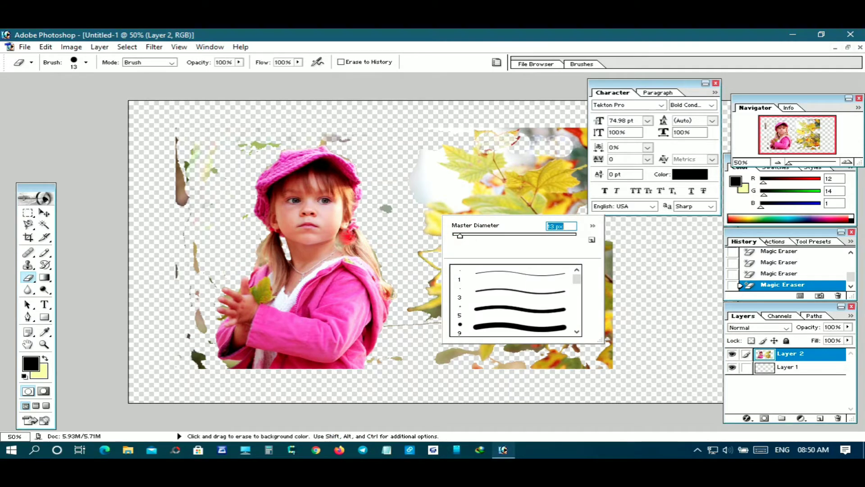
{"action": "left_click", "coordinate": [347, 236]}
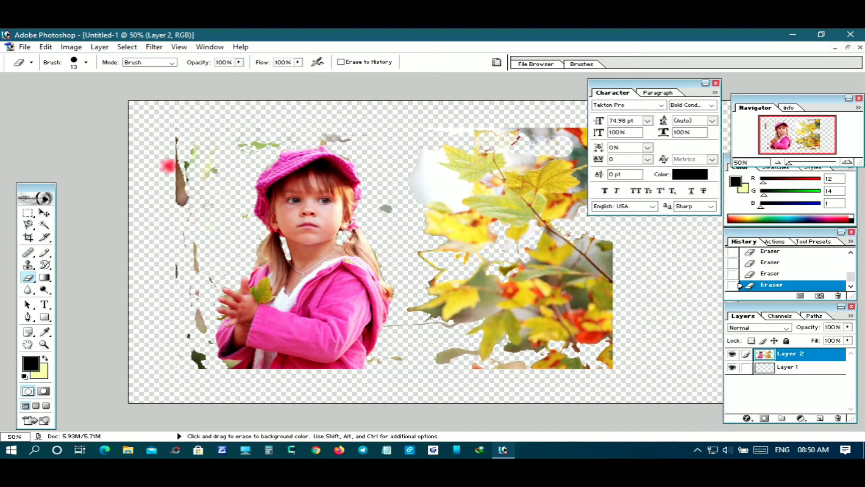
{"action": "right_click", "coordinate": [188, 193]}
{"action": "left_click_drag", "start_coordinate": [211, 211], "coordinate": [228, 211]}
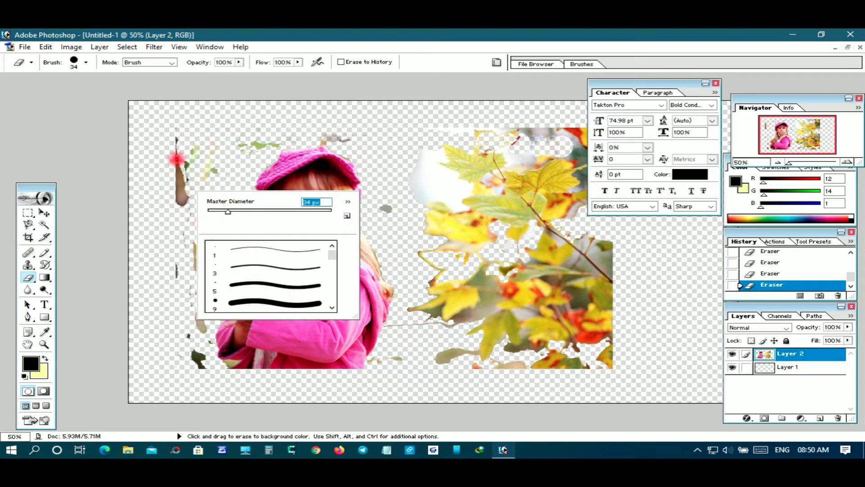
{"action": "left_click_drag", "start_coordinate": [177, 160], "coordinate": [181, 203]}
Step: Enlarge the eraser to 131 px and try strokes near the leaves and hat, undoing them
{"action": "right_click", "coordinate": [249, 160]}
{"action": "left_click_drag", "start_coordinate": [288, 179], "coordinate": [339, 181]}
{"action": "mouse_move", "coordinate": [456, 144]}
{"action": "left_mouse_down"}
{"action": "mouse_move", "coordinate": [455, 187]}
{"action": "mouse_move", "coordinate": [410, 163]}
{"action": "mouse_move", "coordinate": [397, 203]}
{"action": "mouse_move", "coordinate": [384, 198]}
{"action": "mouse_move", "coordinate": [384, 169]}
{"action": "mouse_move", "coordinate": [324, 135]}
{"action": "mouse_move", "coordinate": [389, 142]}
{"action": "mouse_move", "coordinate": [329, 130]}
{"action": "mouse_move", "coordinate": [297, 139]}
{"action": "left_mouse_up"}
{"action": "key", "text": "ctrl+z"}
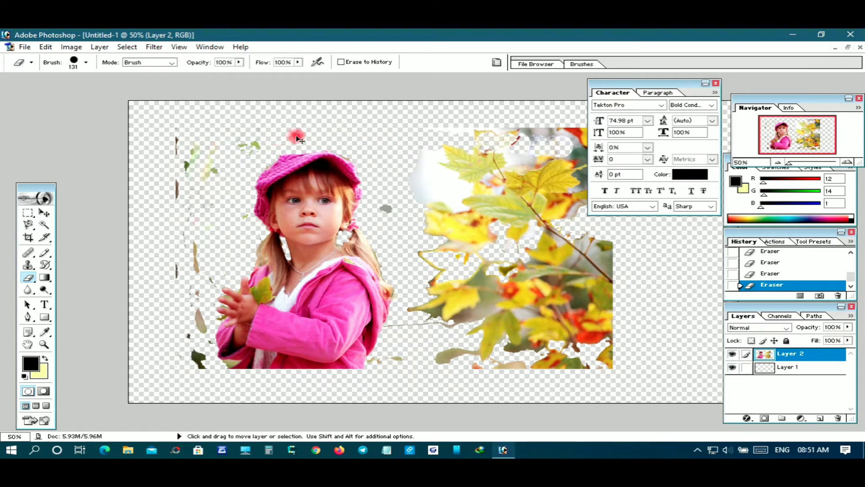
{"action": "key", "text": "ctrl+z"}
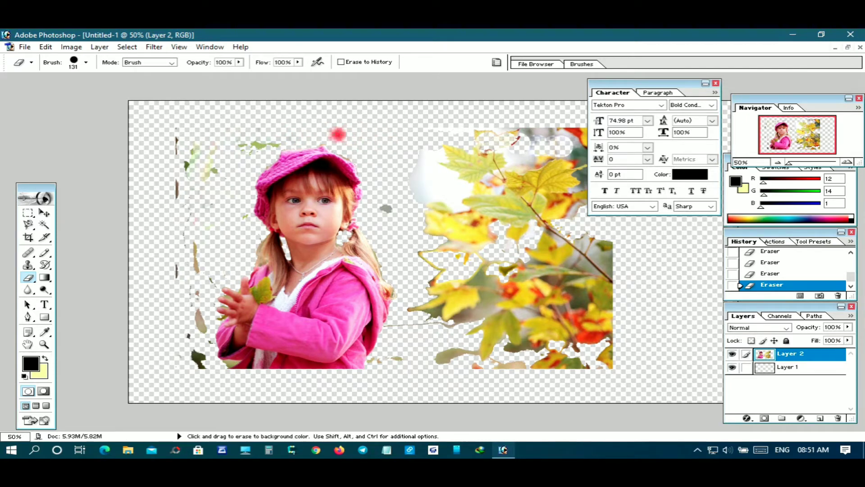
{"action": "mouse_move", "coordinate": [320, 130]}
{"action": "left_mouse_down"}
{"action": "mouse_move", "coordinate": [289, 125]}
{"action": "mouse_move", "coordinate": [255, 137]}
{"action": "mouse_move", "coordinate": [197, 188]}
{"action": "mouse_move", "coordinate": [177, 139]}
{"action": "mouse_move", "coordinate": [190, 209]}
{"action": "mouse_move", "coordinate": [188, 248]}
{"action": "mouse_move", "coordinate": [187, 189]}
{"action": "mouse_move", "coordinate": [178, 248]}
{"action": "left_mouse_up"}
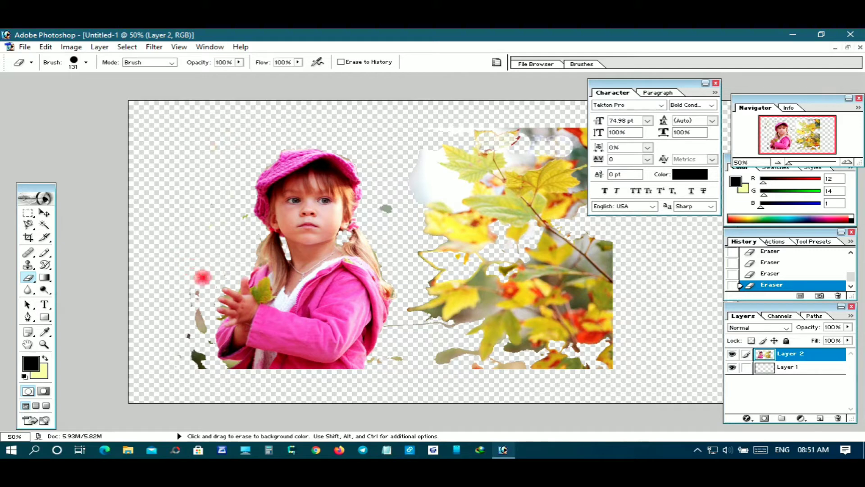
{"action": "key", "text": "ctrl+z"}
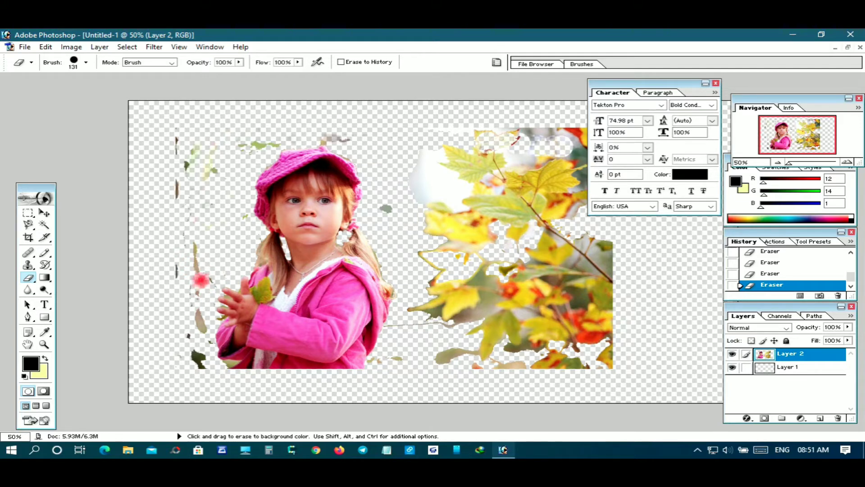
Step: Erase the green specks left of the girl and grey fragments among the lower leaves
{"action": "mouse_move", "coordinate": [175, 213]}
{"action": "left_mouse_down"}
{"action": "mouse_move", "coordinate": [211, 140]}
{"action": "mouse_move", "coordinate": [319, 123]}
{"action": "mouse_move", "coordinate": [348, 132]}
{"action": "mouse_move", "coordinate": [212, 129]}
{"action": "mouse_move", "coordinate": [169, 152]}
{"action": "mouse_move", "coordinate": [171, 137]}
{"action": "mouse_move", "coordinate": [159, 261]}
{"action": "mouse_move", "coordinate": [173, 267]}
{"action": "mouse_move", "coordinate": [176, 287]}
{"action": "mouse_move", "coordinate": [201, 284]}
{"action": "mouse_move", "coordinate": [203, 233]}
{"action": "mouse_move", "coordinate": [234, 220]}
{"action": "mouse_move", "coordinate": [189, 197]}
{"action": "mouse_move", "coordinate": [190, 210]}
{"action": "mouse_move", "coordinate": [219, 165]}
{"action": "mouse_move", "coordinate": [173, 275]}
{"action": "mouse_move", "coordinate": [191, 346]}
{"action": "left_mouse_up"}
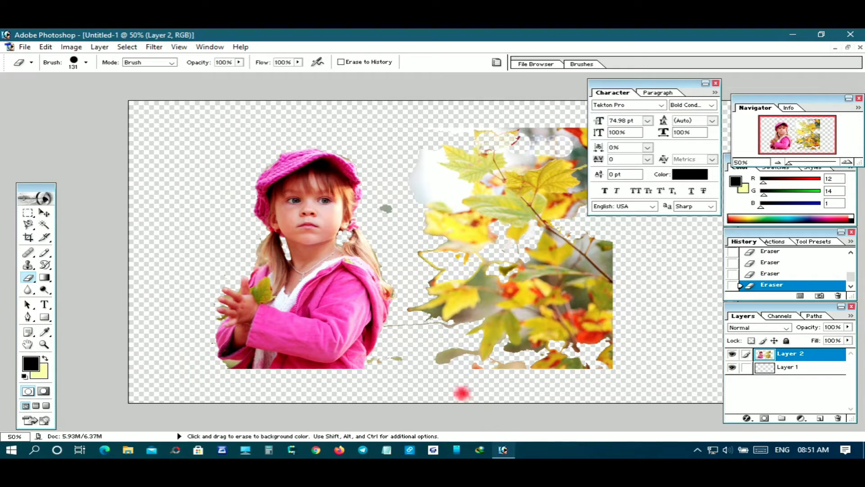
{"action": "left_click_drag", "start_coordinate": [466, 362], "coordinate": [438, 365]}
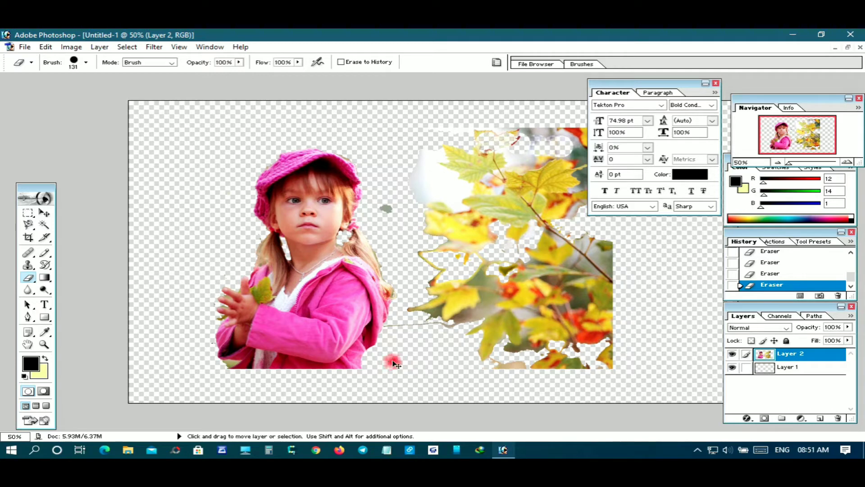
{"action": "key", "text": "ctrl+z"}
{"action": "mouse_move", "coordinate": [397, 360]}
{"action": "left_mouse_down"}
{"action": "mouse_move", "coordinate": [480, 354]}
{"action": "mouse_move", "coordinate": [463, 332]}
{"action": "mouse_move", "coordinate": [413, 324]}
{"action": "mouse_move", "coordinate": [426, 292]}
{"action": "left_mouse_up"}
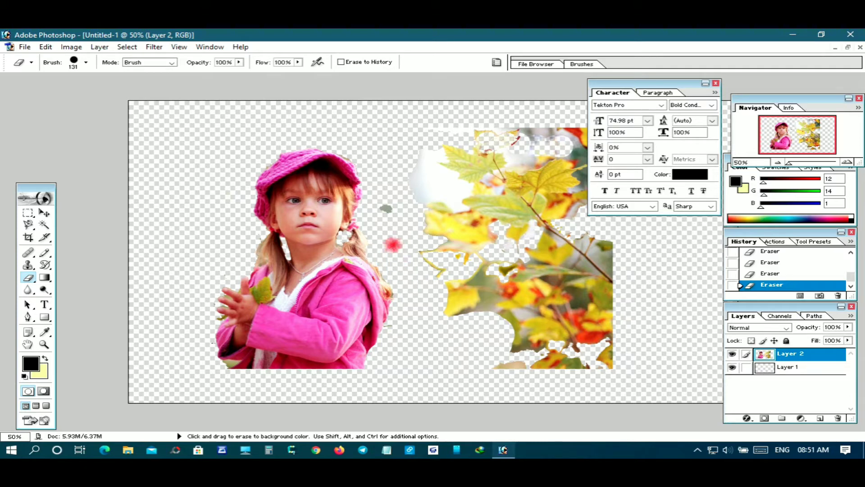
{"action": "key", "text": "ctrl"}
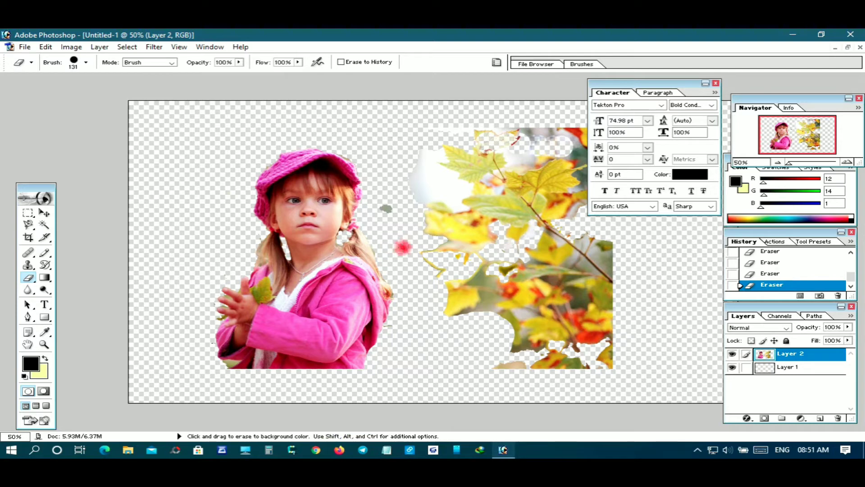
Step: Erase the white blur and top leaves right of the girl, then set the brush to 30 px
{"action": "mouse_move", "coordinate": [390, 212]}
{"action": "left_mouse_down"}
{"action": "mouse_move", "coordinate": [380, 194]}
{"action": "mouse_move", "coordinate": [423, 167]}
{"action": "mouse_move", "coordinate": [441, 170]}
{"action": "mouse_move", "coordinate": [435, 224]}
{"action": "mouse_move", "coordinate": [425, 205]}
{"action": "mouse_move", "coordinate": [513, 118]}
{"action": "mouse_move", "coordinate": [464, 152]}
{"action": "left_mouse_up"}
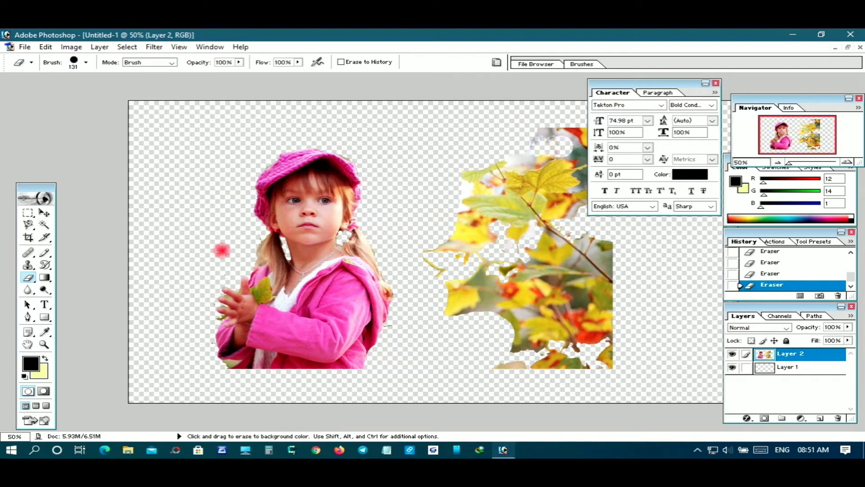
{"action": "right_click", "coordinate": [235, 213]}
{"action": "mouse_move", "coordinate": [269, 239]}
{"action": "left_mouse_down"}
{"action": "mouse_move", "coordinate": [329, 236]}
{"action": "mouse_move", "coordinate": [277, 240]}
{"action": "left_mouse_up"}
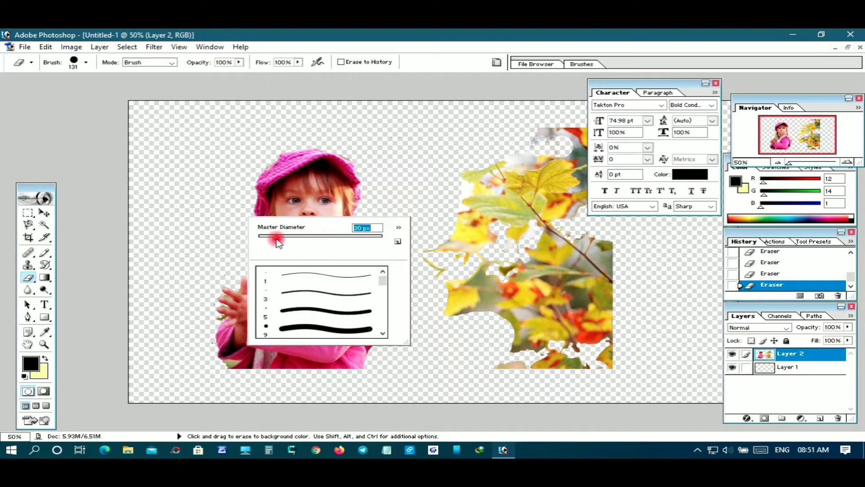
{"action": "left_click", "coordinate": [226, 218]}
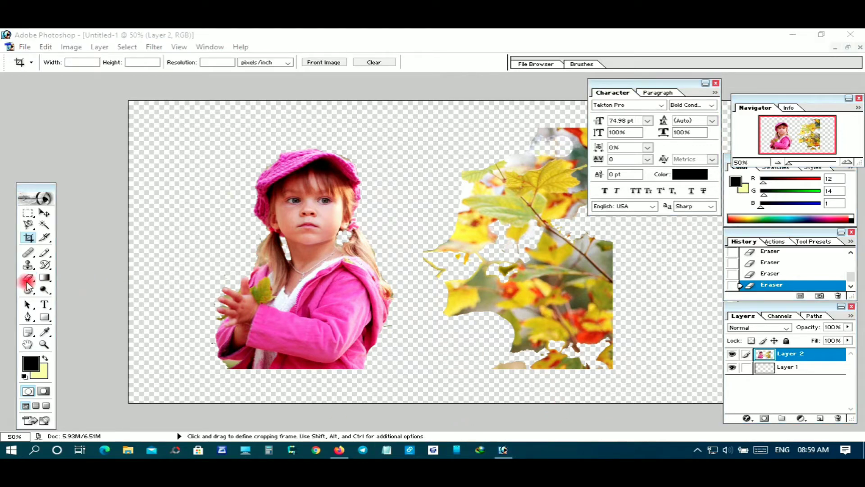
Step: Crop Untitled-1 to a frame around the girl and zoom in
{"action": "left_click", "coordinate": [28, 241]}
{"action": "left_click_drag", "start_coordinate": [193, 142], "coordinate": [419, 385]}
{"action": "key", "text": "Return"}
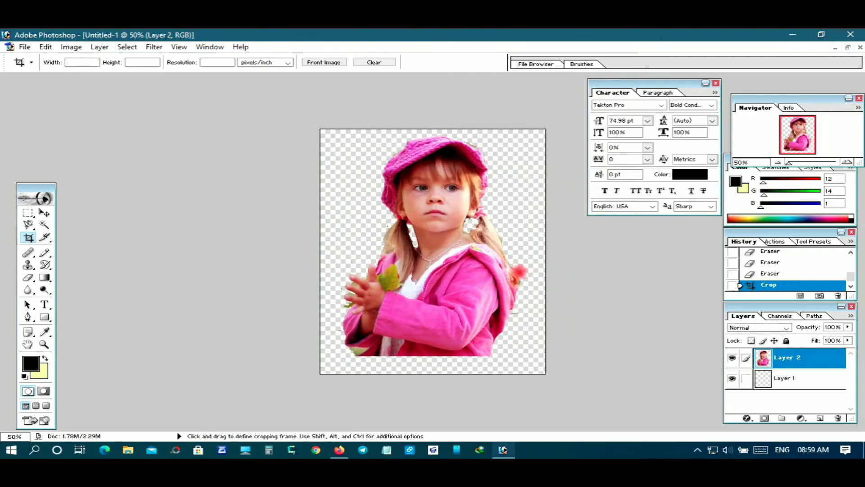
{"action": "scroll", "coordinate": [520, 272], "scroll_direction": "up", "scroll_amount": 11}
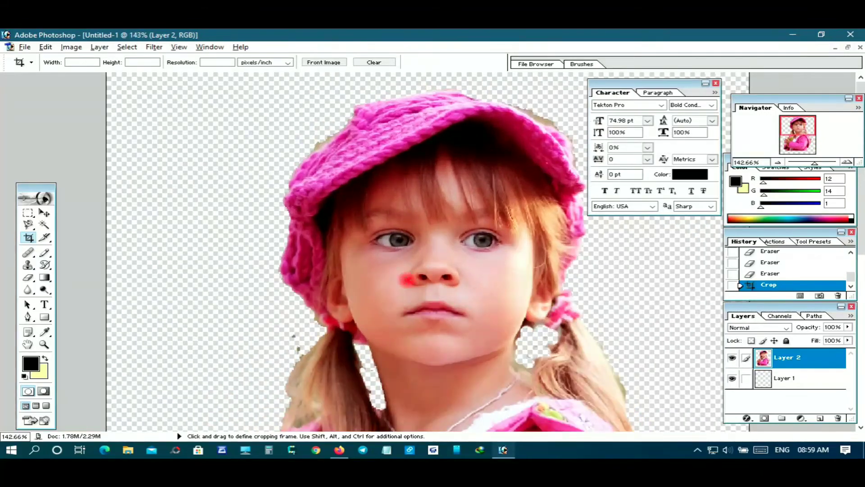
{"action": "scroll", "coordinate": [271, 173], "scroll_direction": "up", "scroll_amount": 5}
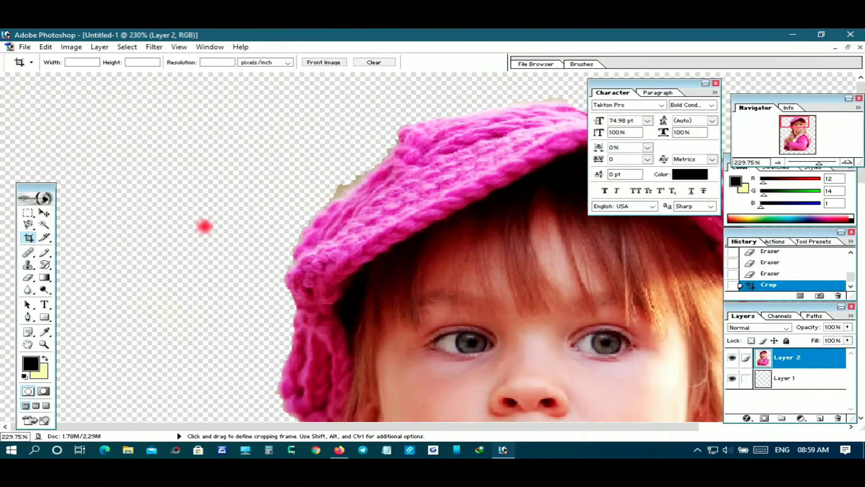
{"action": "left_click", "coordinate": [45, 225]}
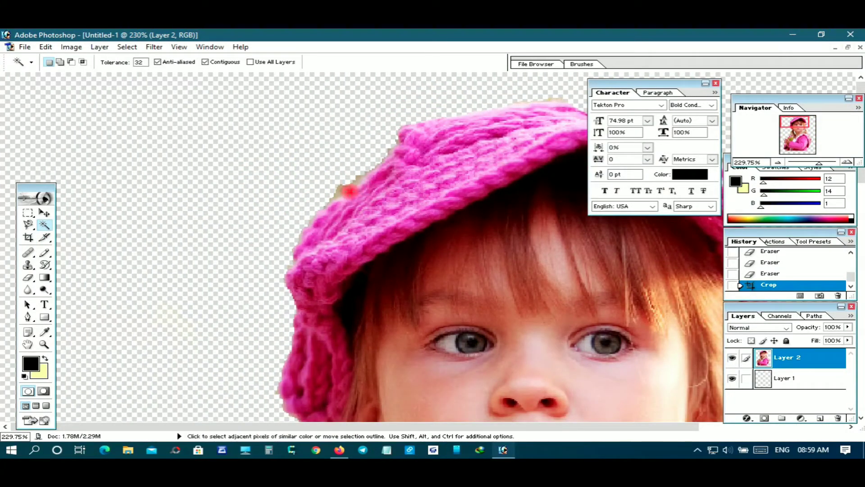
Step: Magic Wand-select and cut the grey and red fringe pixels from the hat edge, then deselect
{"action": "left_click", "coordinate": [348, 190]}
{"action": "key", "text": "ctrl+x"}
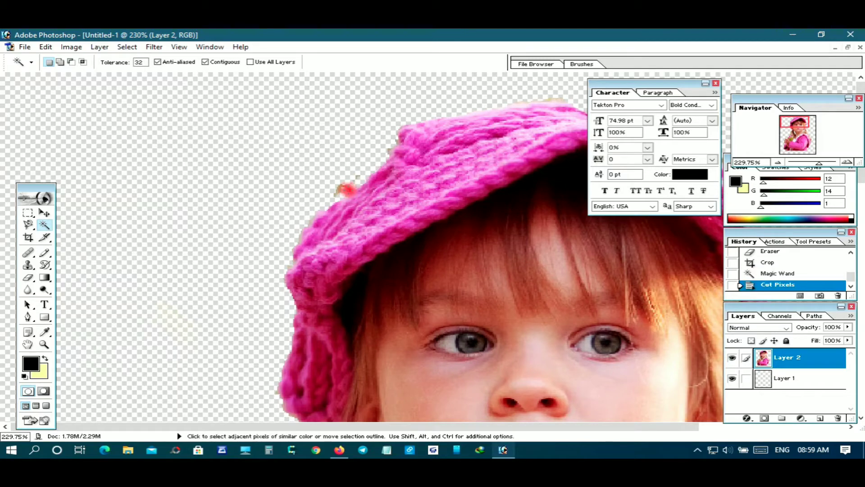
{"action": "left_click", "coordinate": [340, 189]}
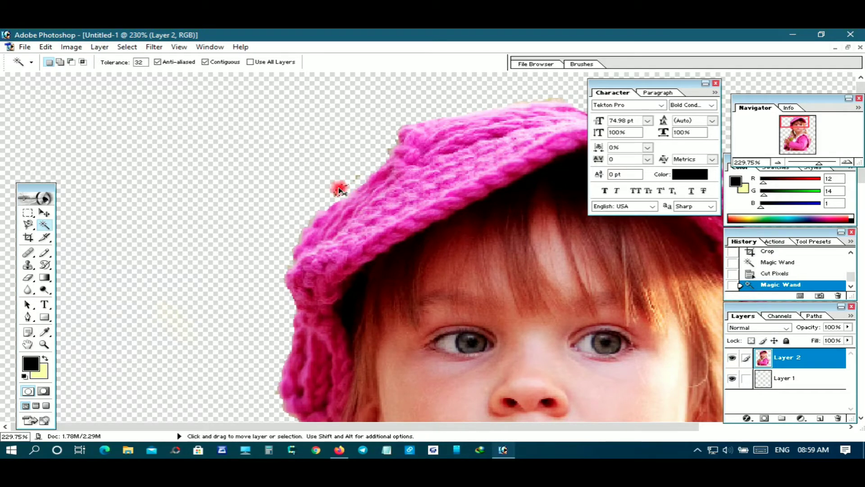
{"action": "key", "text": "ctrl+z"}
{"action": "left_click", "coordinate": [339, 189]}
{"action": "key", "text": "ctrl+x"}
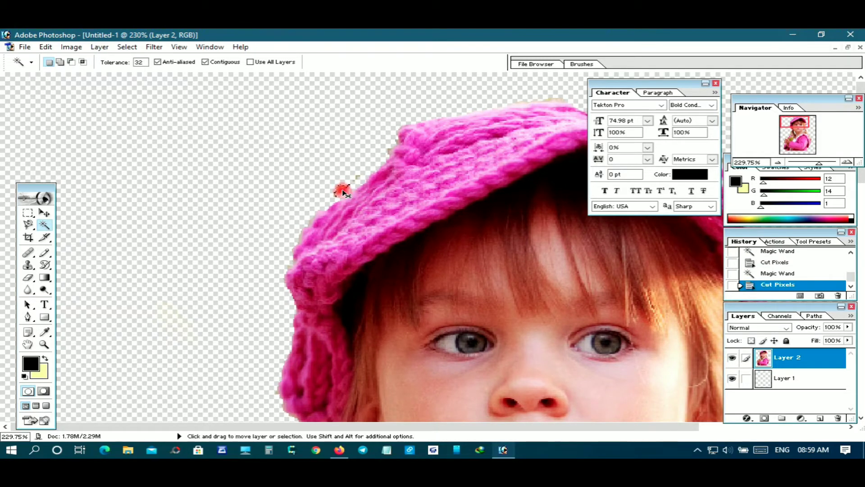
{"action": "scroll", "coordinate": [341, 190], "scroll_direction": "down", "scroll_amount": 5}
{"action": "scroll", "coordinate": [460, 248], "scroll_direction": "down", "scroll_amount": 2}
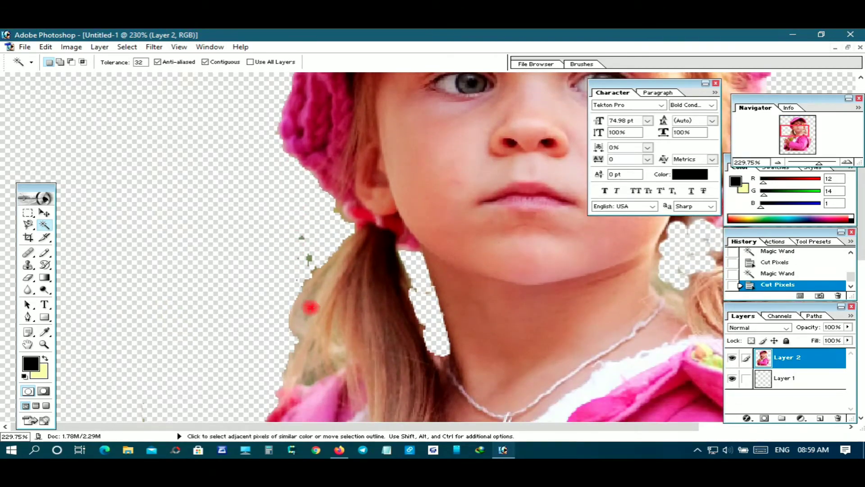
{"action": "scroll", "coordinate": [310, 307], "scroll_direction": "down", "scroll_amount": 2}
{"action": "left_click", "coordinate": [320, 284]}
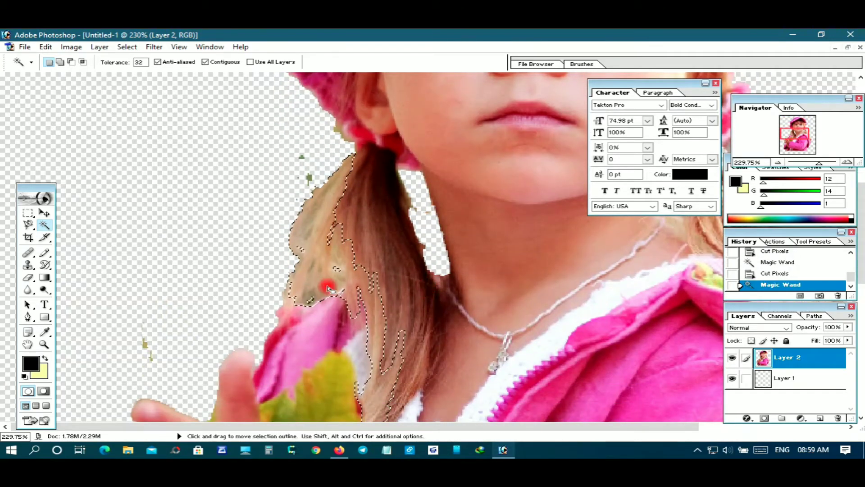
{"action": "key", "text": "ctrl+d"}
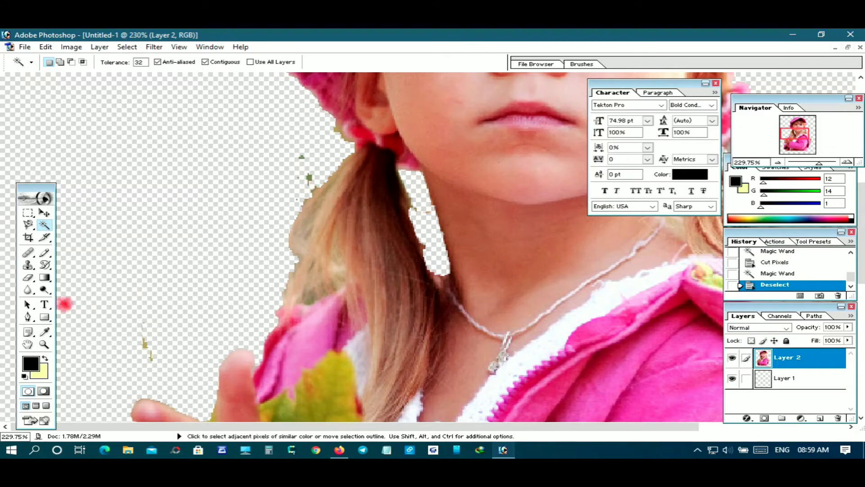
{"action": "left_click_drag", "start_coordinate": [28, 278], "coordinate": [83, 276]}
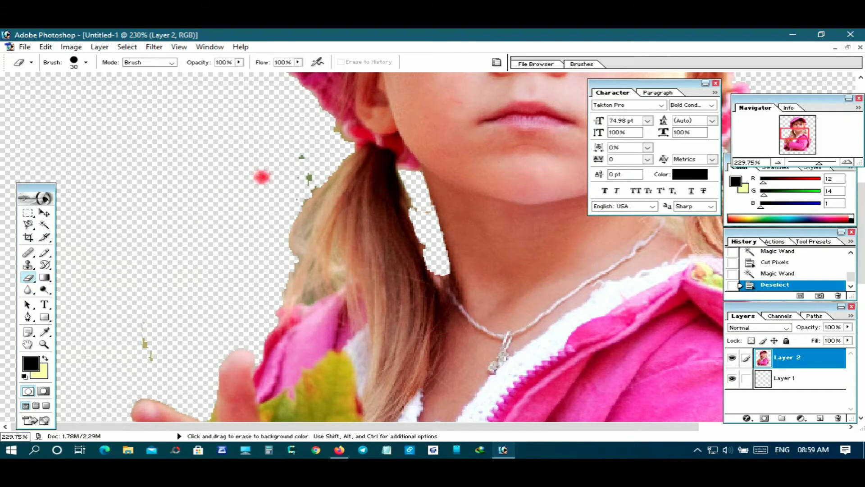
Step: Erase the four olive specks beside the girl's hand and pigtail
{"action": "left_click", "coordinate": [151, 355]}
{"action": "left_click", "coordinate": [143, 343]}
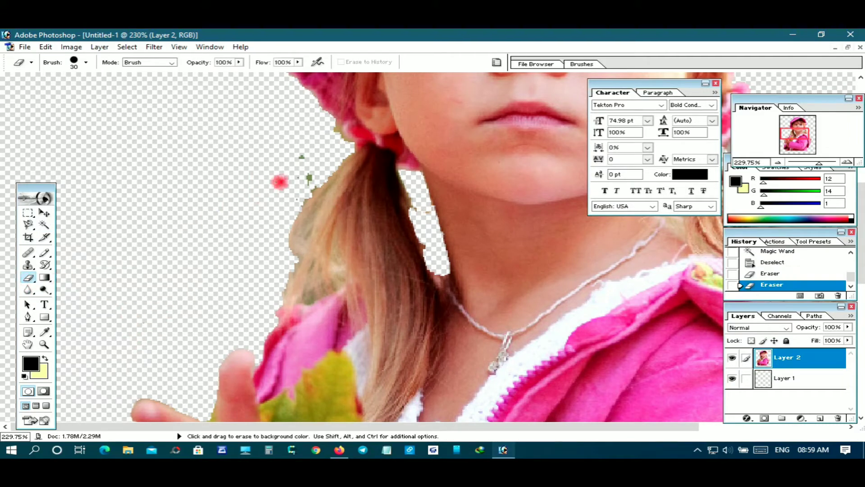
{"action": "left_click", "coordinate": [308, 178]}
{"action": "left_click", "coordinate": [302, 157]}
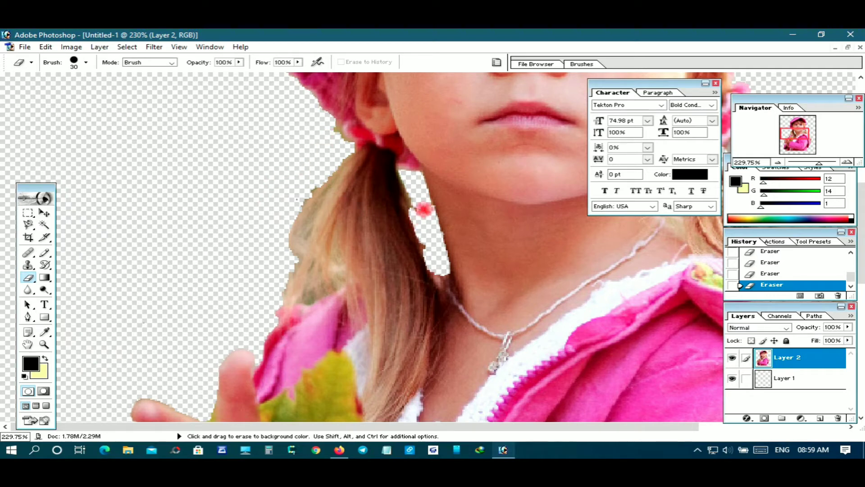
Step: Set the eraser Master Diameter to 16 px, then reduce it to 12 px
{"action": "right_click", "coordinate": [424, 208]}
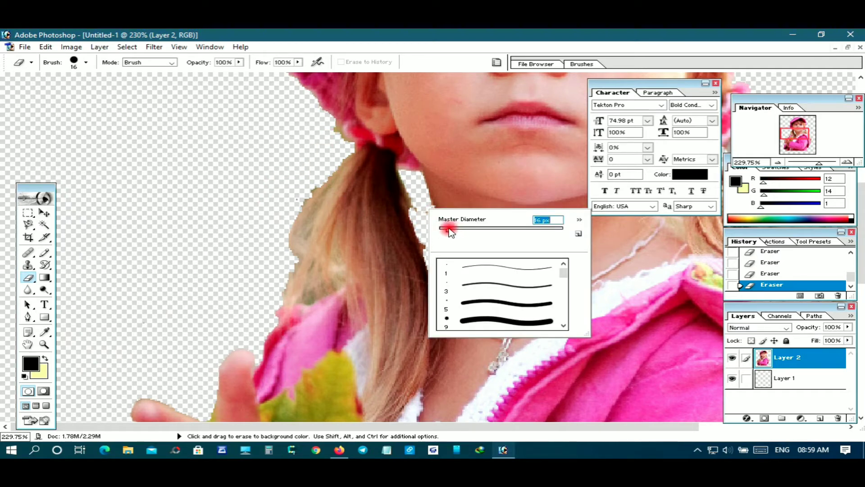
{"action": "left_click", "coordinate": [414, 203]}
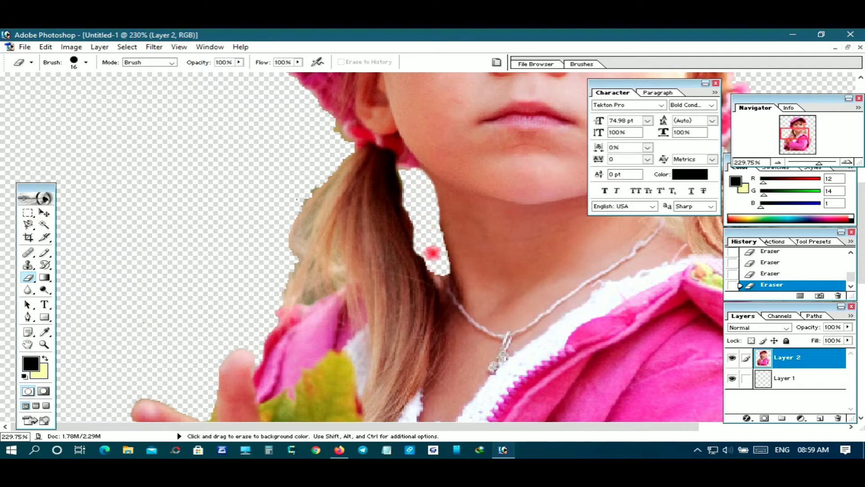
{"action": "scroll", "coordinate": [432, 257], "scroll_direction": "down", "scroll_amount": 10}
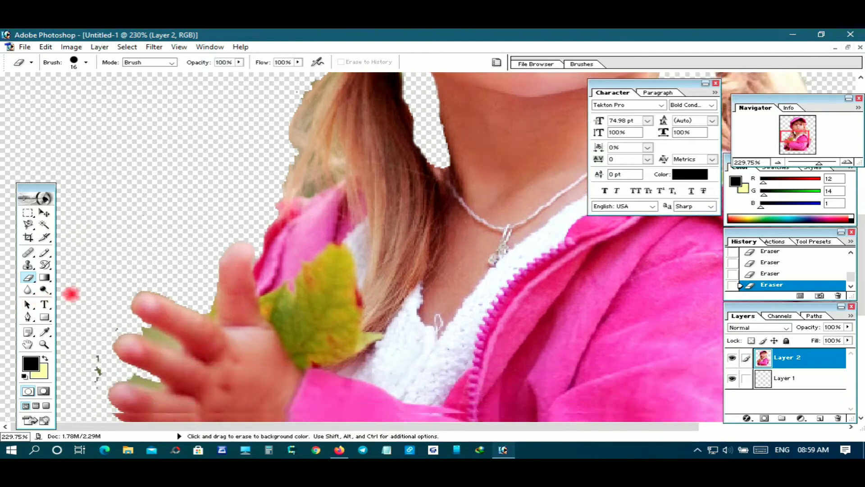
{"action": "scroll", "coordinate": [108, 255], "scroll_direction": "down", "scroll_amount": 3}
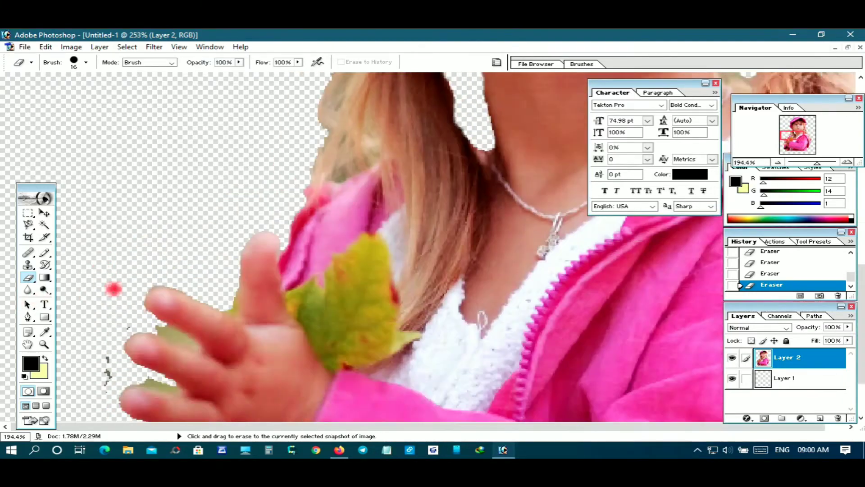
{"action": "scroll", "coordinate": [114, 290], "scroll_direction": "up", "scroll_amount": 2}
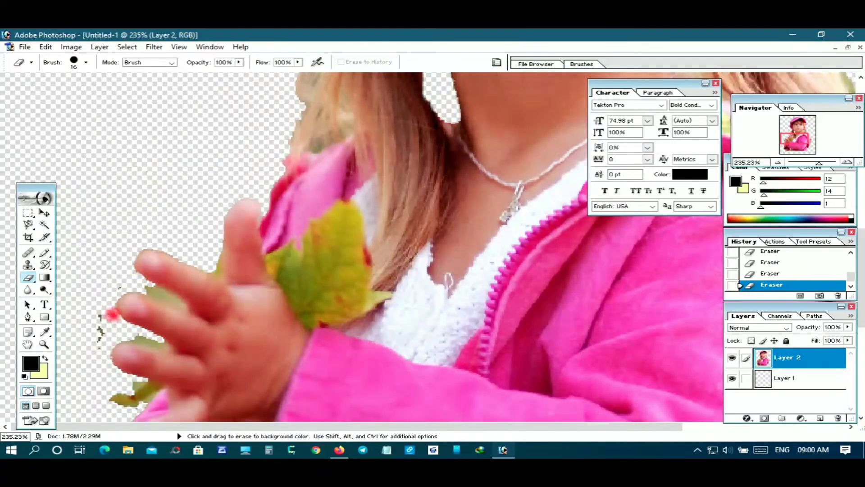
{"action": "right_click", "coordinate": [96, 290]}
{"action": "mouse_move", "coordinate": [113, 289]}
{"action": "left_mouse_down"}
{"action": "mouse_move", "coordinate": [145, 290]}
{"action": "mouse_move", "coordinate": [113, 290]}
{"action": "left_mouse_up"}
{"action": "key", "text": "Return"}
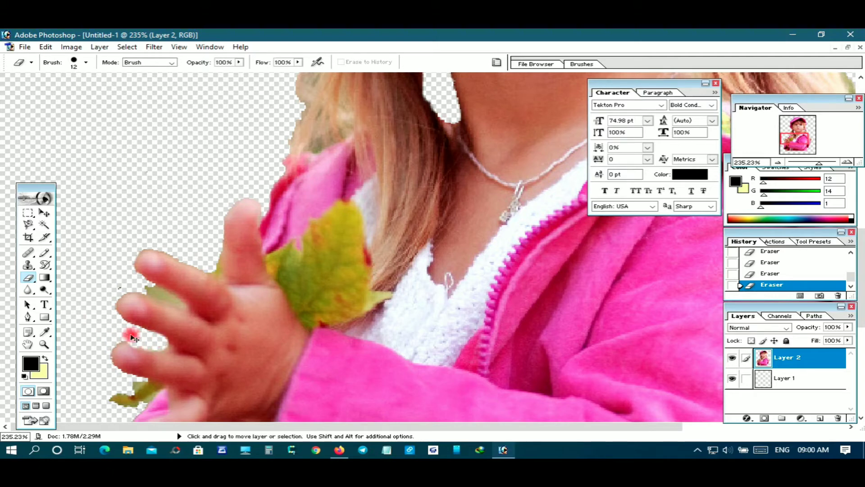
Step: Shrink the eraser to 3 px and erase the small red spot left of the thumb
{"action": "right_click", "coordinate": [169, 294]}
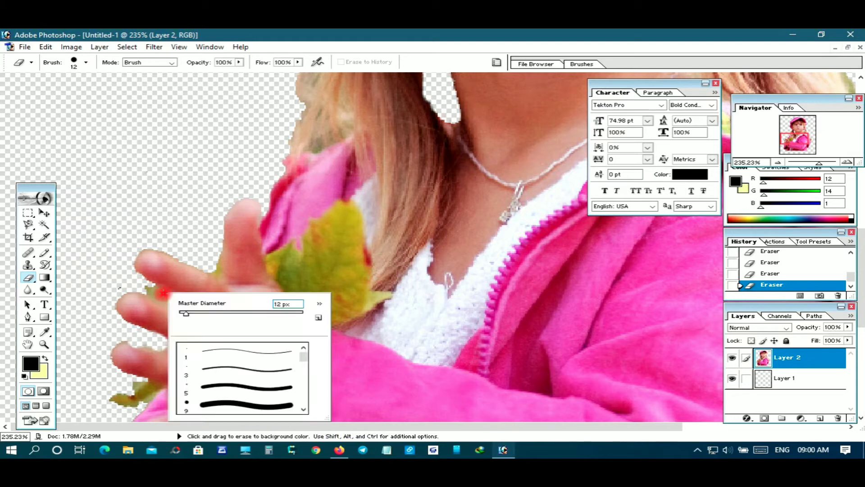
{"action": "left_click_drag", "start_coordinate": [181, 314], "coordinate": [178, 314]}
{"action": "left_click", "coordinate": [158, 296]}
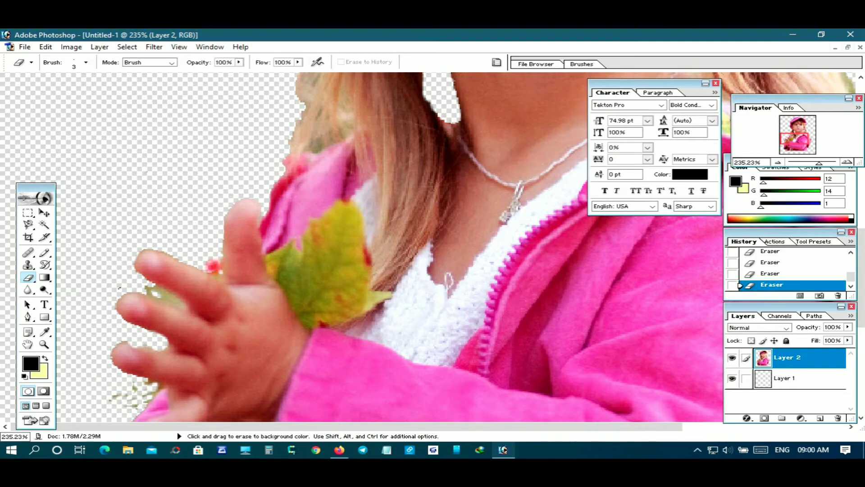
{"action": "left_click_drag", "start_coordinate": [210, 270], "coordinate": [231, 271]}
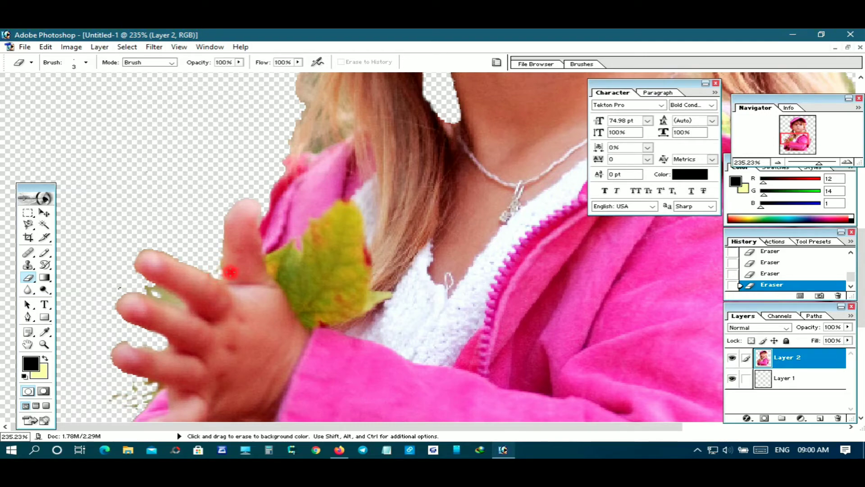
{"action": "scroll", "coordinate": [292, 297], "scroll_direction": "up", "scroll_amount": 3}
{"action": "scroll", "coordinate": [292, 297], "scroll_direction": "down", "scroll_amount": 13}
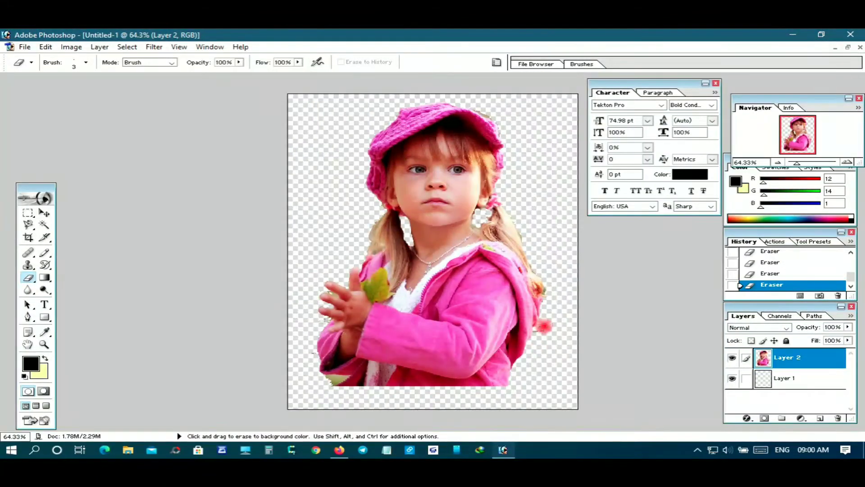
Step: Set the eraser to 19 px, then make pexels-craig-adderley-1563356.jpg the active document
{"action": "right_click", "coordinate": [544, 333]}
{"action": "mouse_move", "coordinate": [560, 331]}
{"action": "left_mouse_down"}
{"action": "mouse_move", "coordinate": [570, 330]}
{"action": "mouse_move", "coordinate": [550, 312]}
{"action": "left_mouse_up"}
{"action": "left_click", "coordinate": [543, 333]}
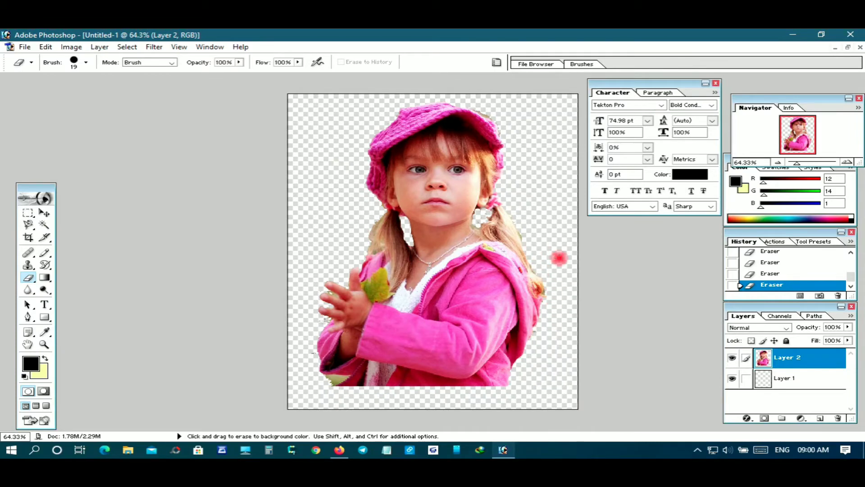
{"action": "left_click", "coordinate": [849, 47]}
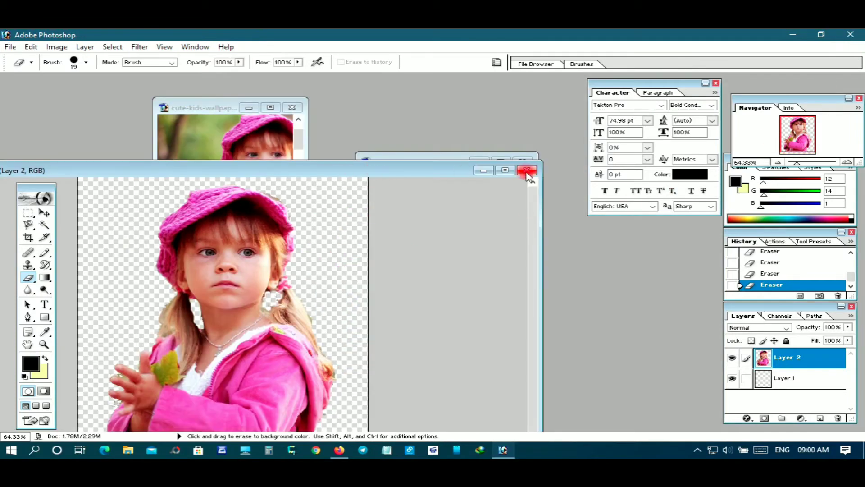
{"action": "left_click", "coordinate": [447, 163]}
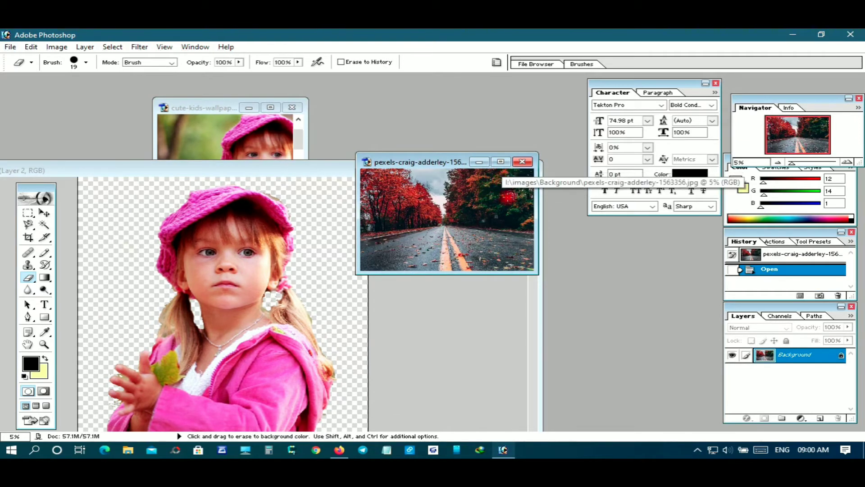
Step: Enlarge and fit the road photo's window, then drag the cut-out girl into it
{"action": "left_click_drag", "start_coordinate": [539, 273], "coordinate": [718, 421]}
{"action": "key", "text": "ctrl+0"}
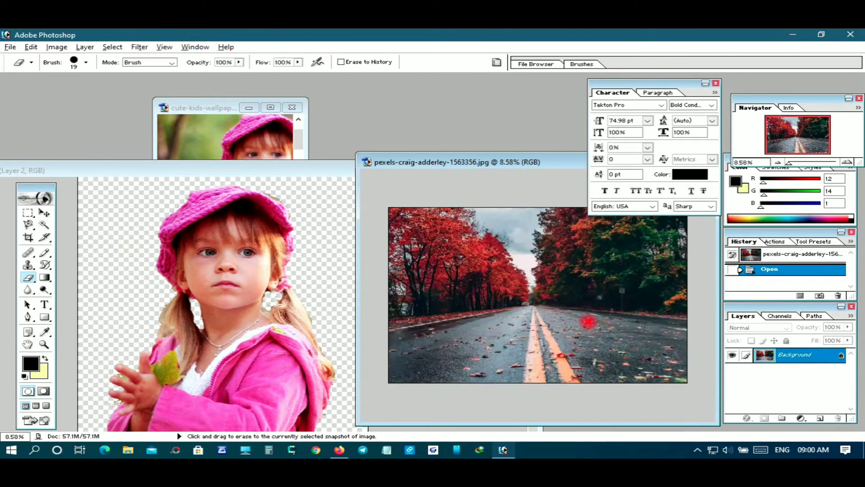
{"action": "key", "text": "alt"}
{"action": "left_click", "coordinate": [44, 213]}
{"action": "left_click_drag", "start_coordinate": [91, 243], "coordinate": [605, 365]}
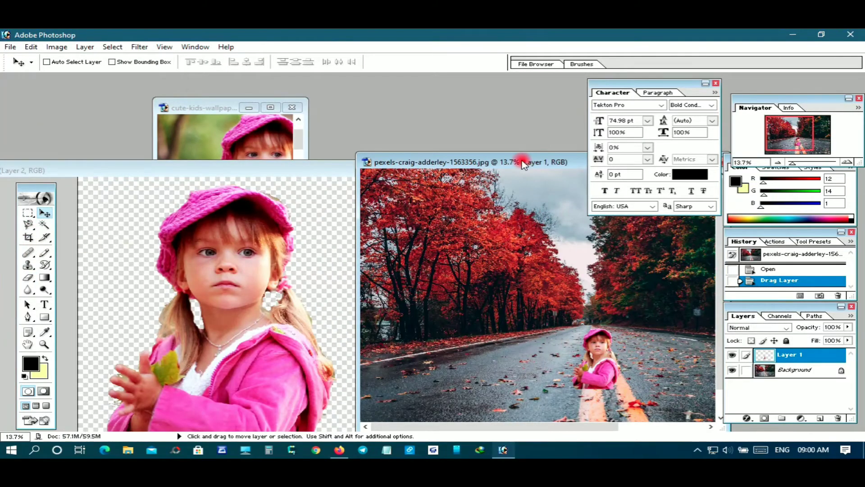
Step: Centre the girl on the road and scale her up to roughly 210% size
{"action": "left_click_drag", "start_coordinate": [522, 165], "coordinate": [270, 101]}
{"action": "left_click_drag", "start_coordinate": [338, 314], "coordinate": [302, 340]}
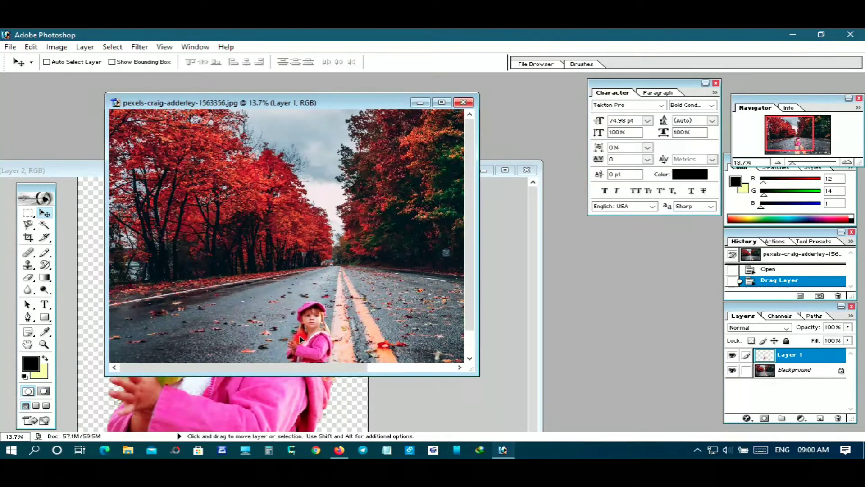
{"action": "key", "text": "ctrl+t"}
{"action": "left_click_drag", "start_coordinate": [343, 302], "coordinate": [343, 229]}
{"action": "left_click_drag", "start_coordinate": [335, 295], "coordinate": [391, 296]}
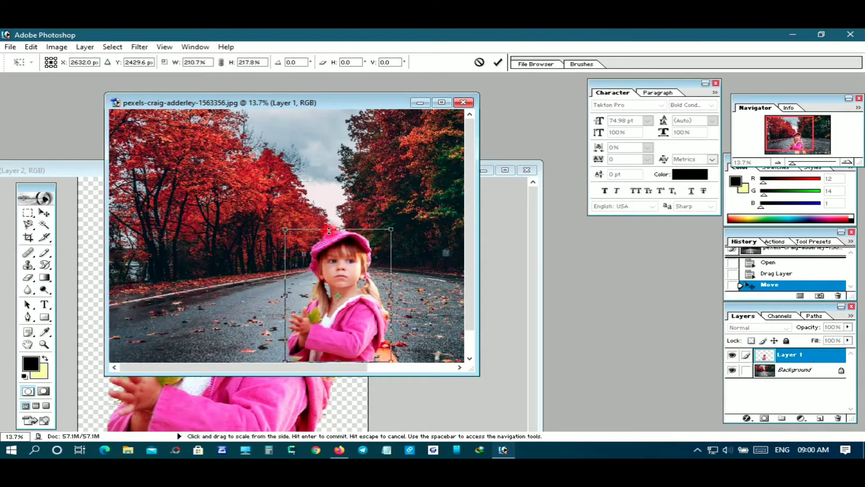
Step: Enlarge the girl further from the top-left handle, commit the transform, and nudge her left
{"action": "left_click_drag", "start_coordinate": [328, 231], "coordinate": [234, 165]}
{"action": "key", "text": "Return"}
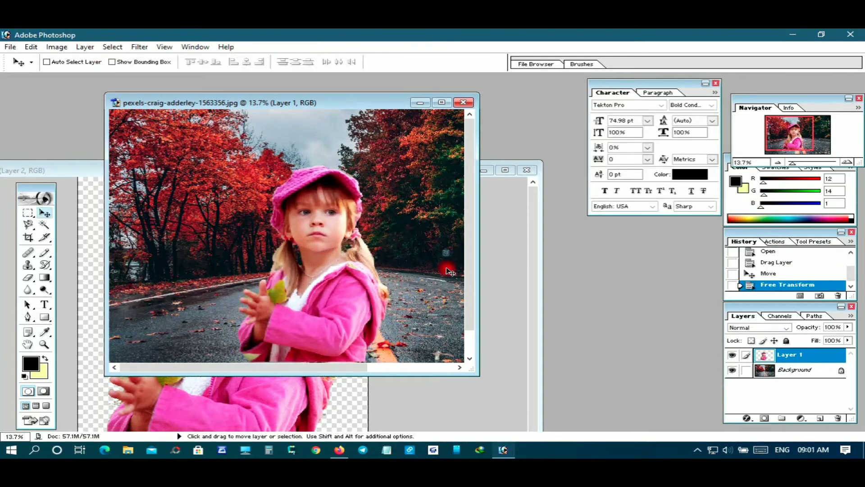
{"action": "left_click_drag", "start_coordinate": [314, 287], "coordinate": [299, 298]}
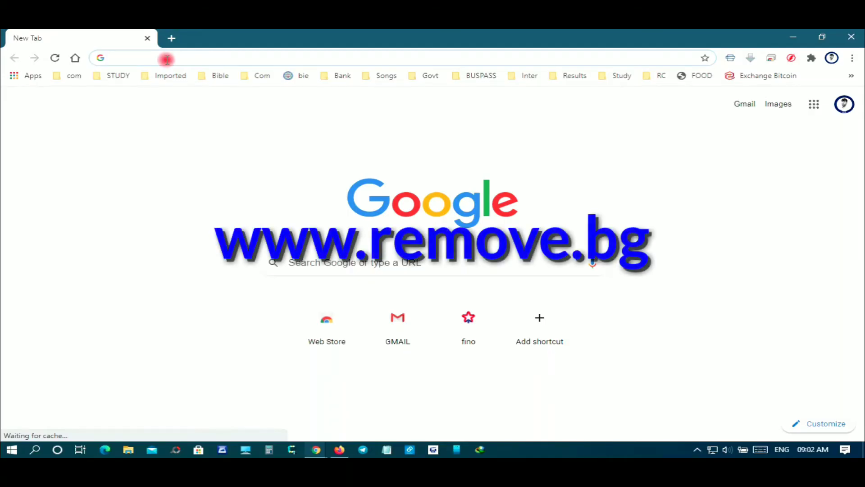
Step: Enter the address remove.bg in Chrome and load the site
{"action": "type", "text": "REmove.bg"}
{"action": "left_click_drag", "start_coordinate": [163, 58], "coordinate": [118, 58]}
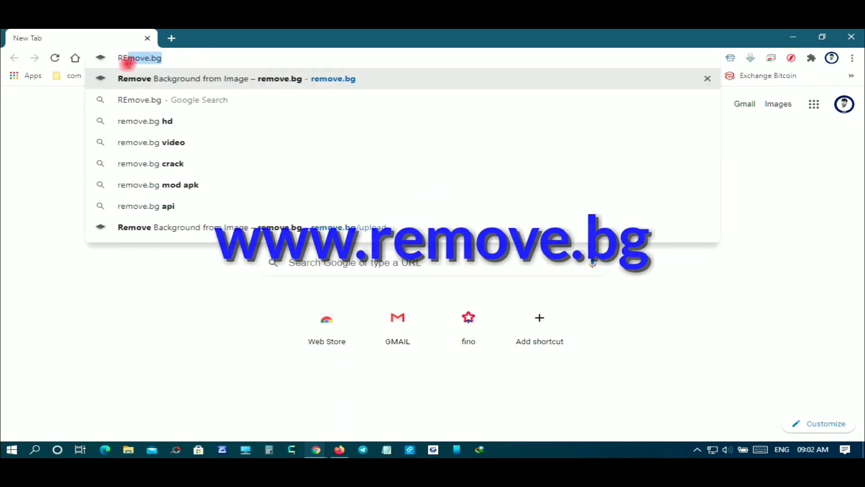
{"action": "type", "text": "REMOV"}
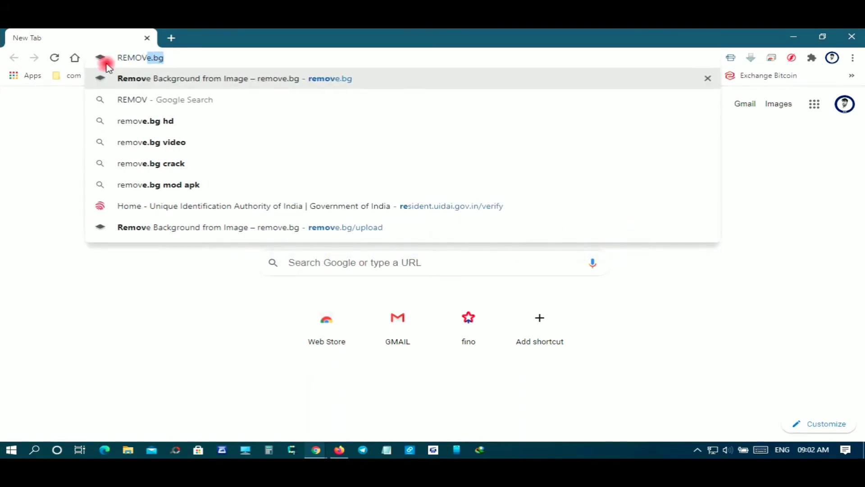
{"action": "type", "text": "E.BG"}
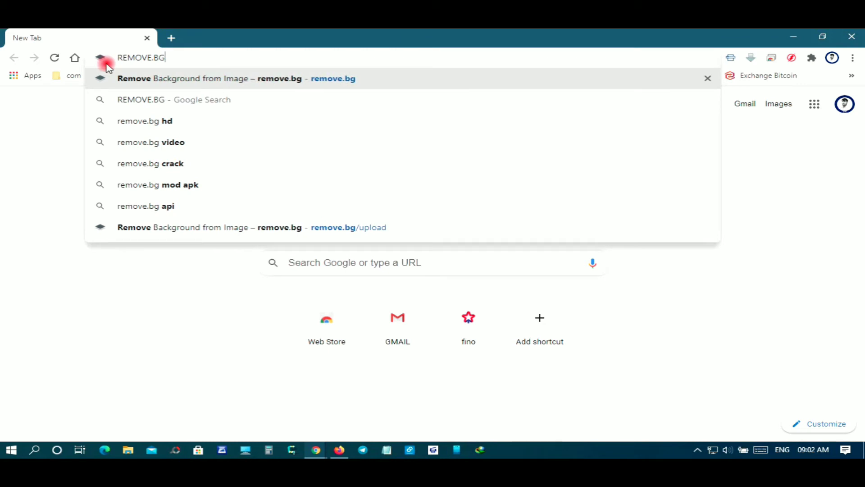
{"action": "key", "text": "Return"}
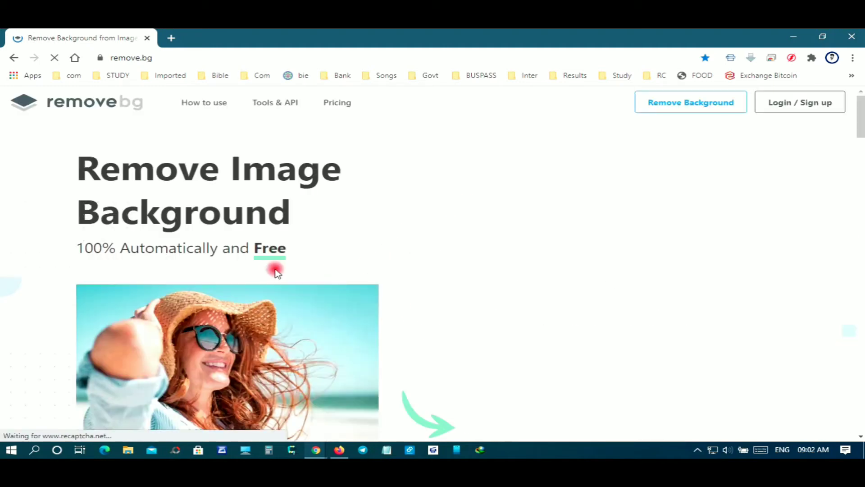
Step: Scroll the remove.bg home page and choose Upload Image to browse for a file
{"action": "scroll", "coordinate": [290, 221], "scroll_direction": "down", "scroll_amount": 5}
{"action": "scroll", "coordinate": [292, 218], "scroll_direction": "up", "scroll_amount": 5}
{"action": "scroll", "coordinate": [380, 300], "scroll_direction": "down", "scroll_amount": 1}
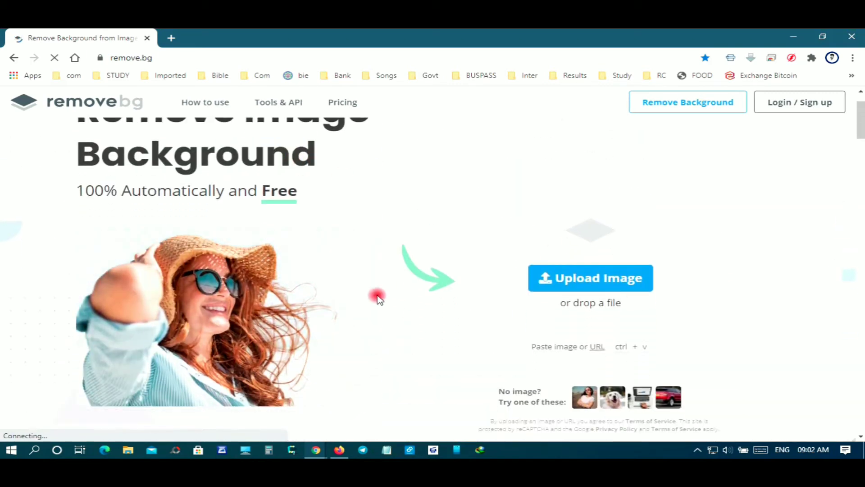
{"action": "scroll", "coordinate": [464, 299], "scroll_direction": "up", "scroll_amount": 1}
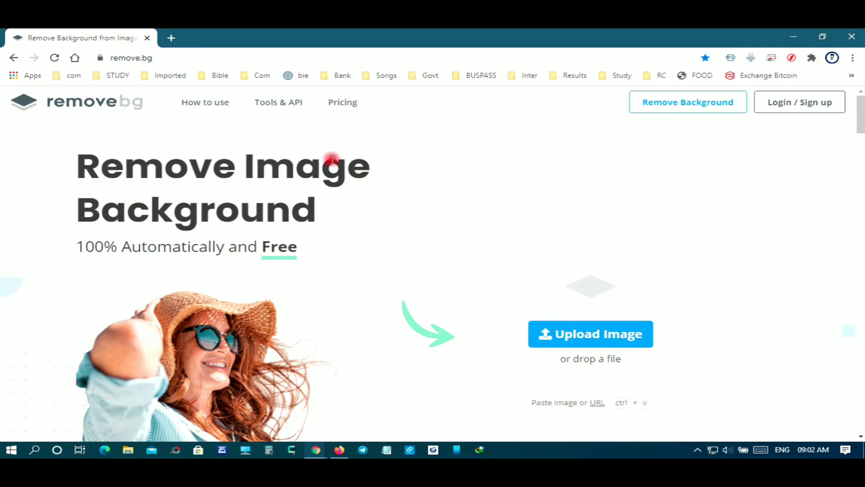
{"action": "scroll", "coordinate": [647, 350], "scroll_direction": "down", "scroll_amount": 1}
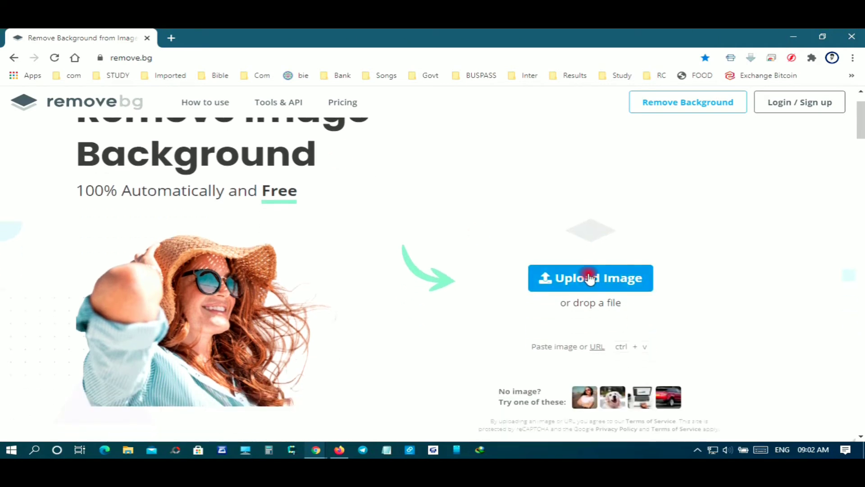
{"action": "left_click", "coordinate": [572, 285]}
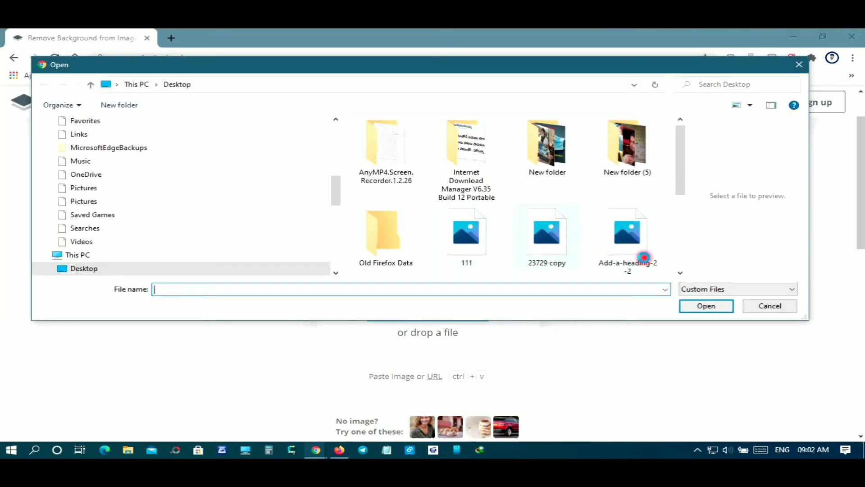
Step: Pick cute-kids-wallpaper-2 from the Desktop and open it for upload
{"action": "scroll", "coordinate": [518, 243], "scroll_direction": "down", "scroll_amount": 3}
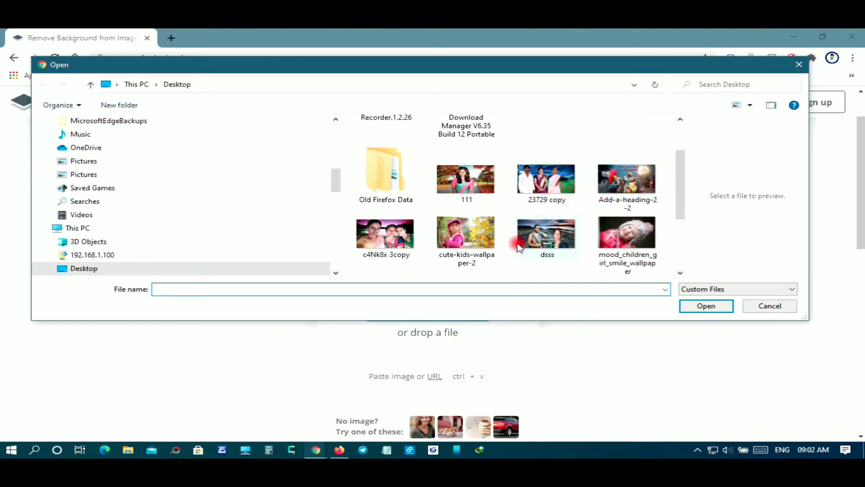
{"action": "left_click", "coordinate": [467, 162]}
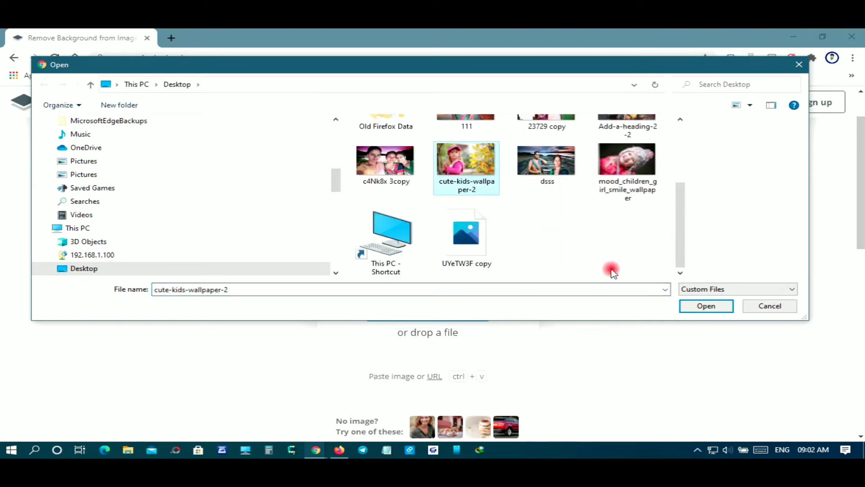
{"action": "left_click", "coordinate": [716, 307]}
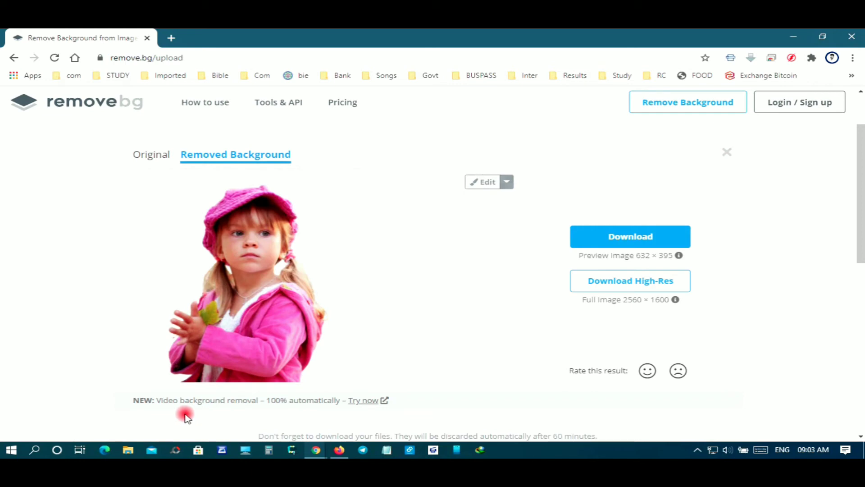
Step: Download the background-free girl preview from the remove.bg result page
{"action": "scroll", "coordinate": [185, 417], "scroll_direction": "down", "scroll_amount": 1}
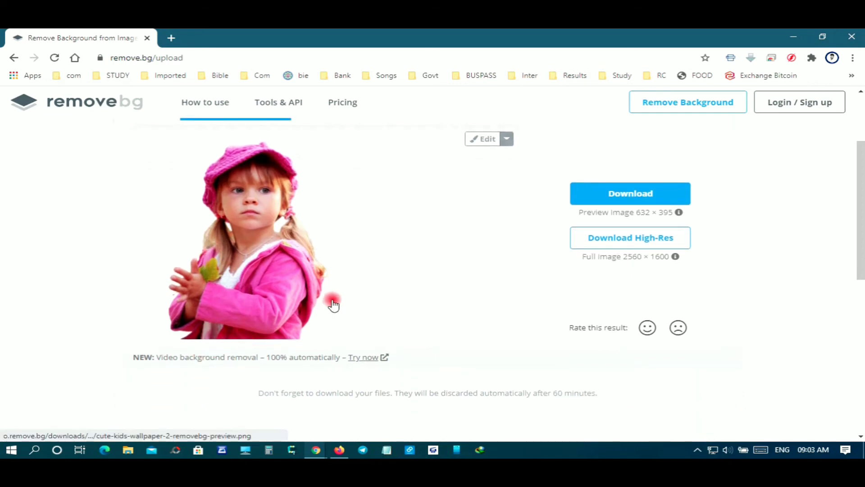
{"action": "scroll", "coordinate": [330, 311], "scroll_direction": "up", "scroll_amount": 3}
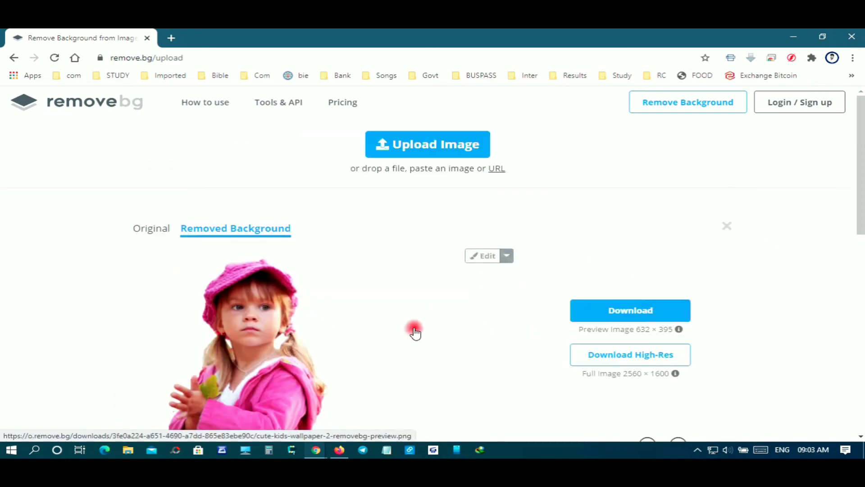
{"action": "scroll", "coordinate": [321, 350], "scroll_direction": "down", "scroll_amount": 1}
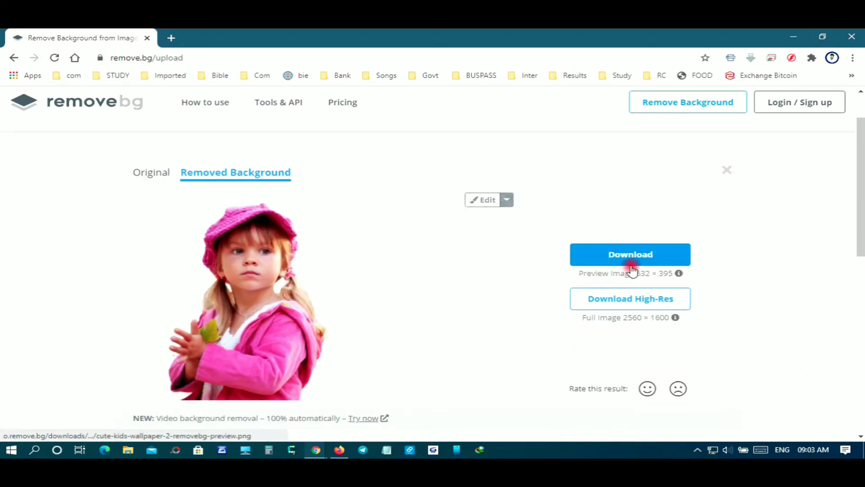
{"action": "scroll", "coordinate": [411, 285], "scroll_direction": "down", "scroll_amount": 2}
{"action": "scroll", "coordinate": [412, 285], "scroll_direction": "up", "scroll_amount": 2}
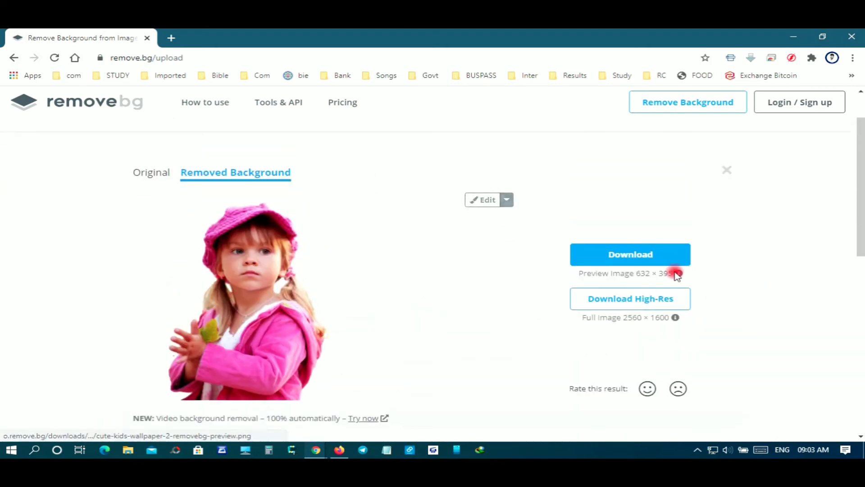
{"action": "left_click", "coordinate": [642, 255]}
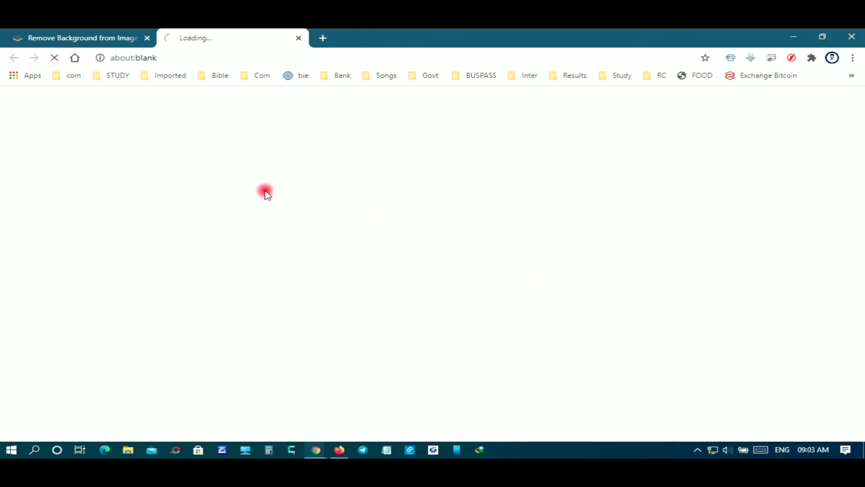